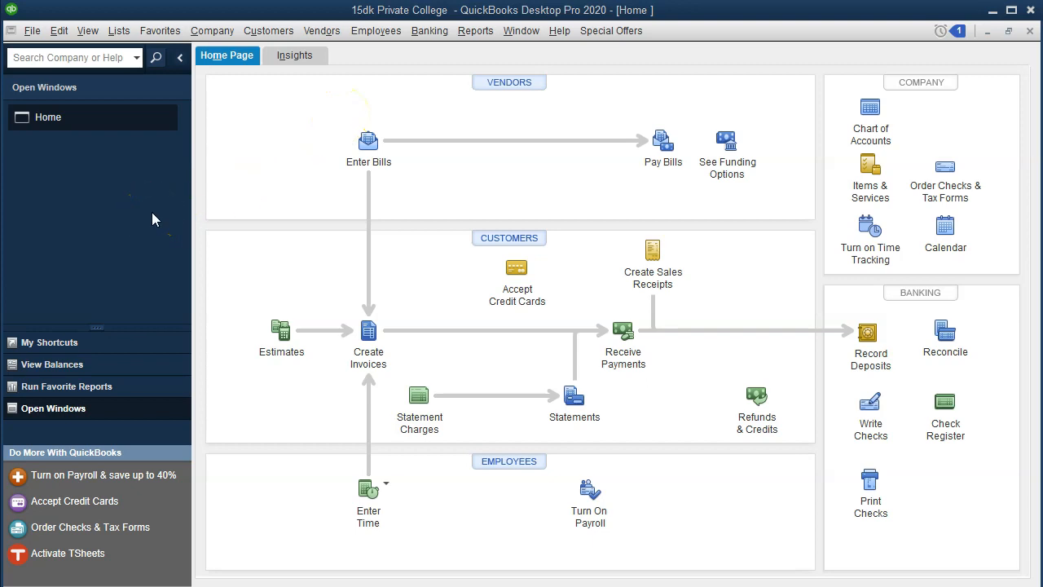
Step: Show the list of open windows
click(87, 31)
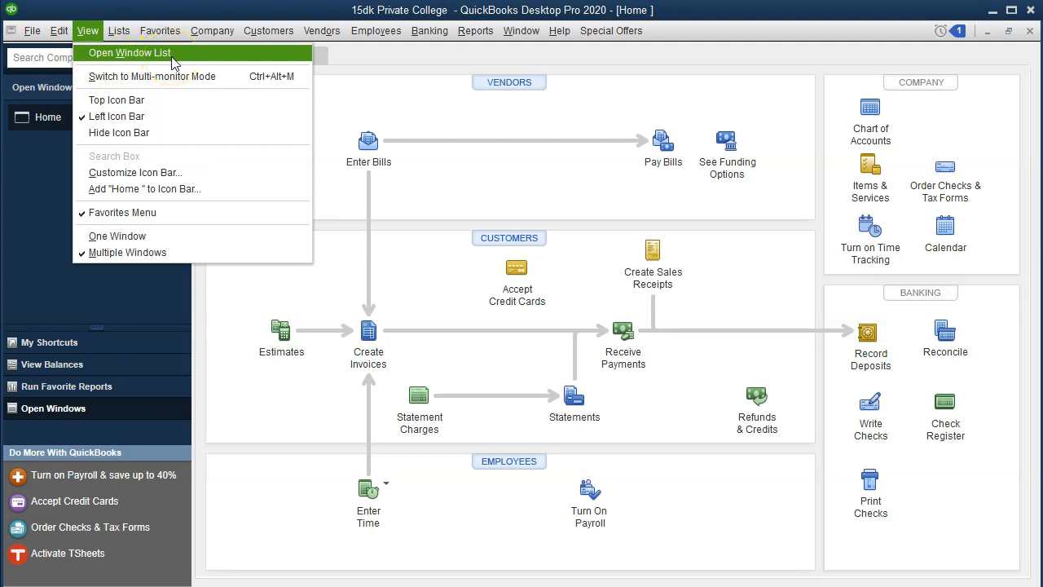
click(130, 53)
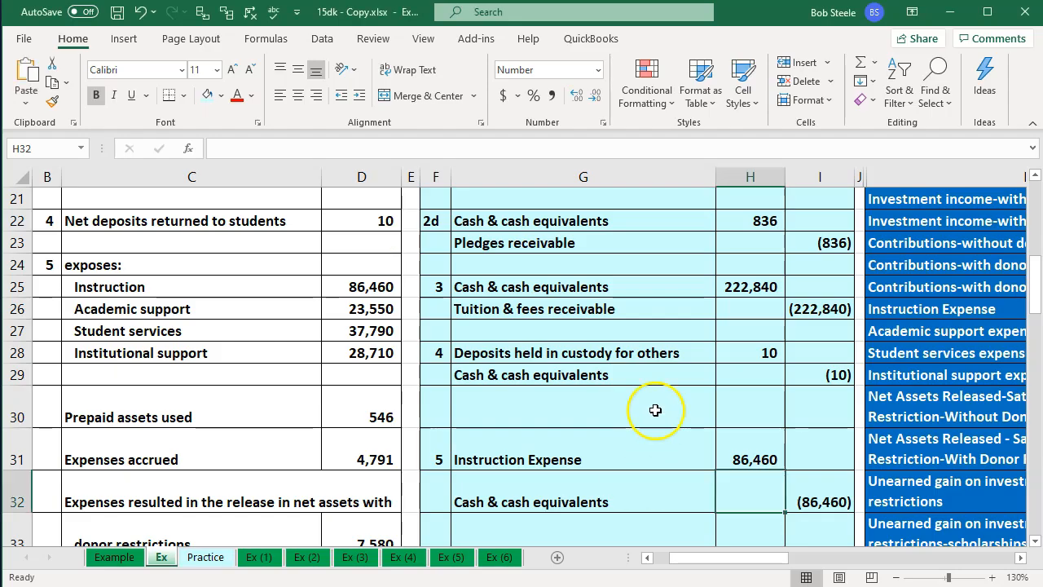
Step: Switch to the Excel workbook and examine journal entry 4 for net deposits returned to students on the Ex (6) sheet
click(657, 407)
scroll(656, 407, down, 3)
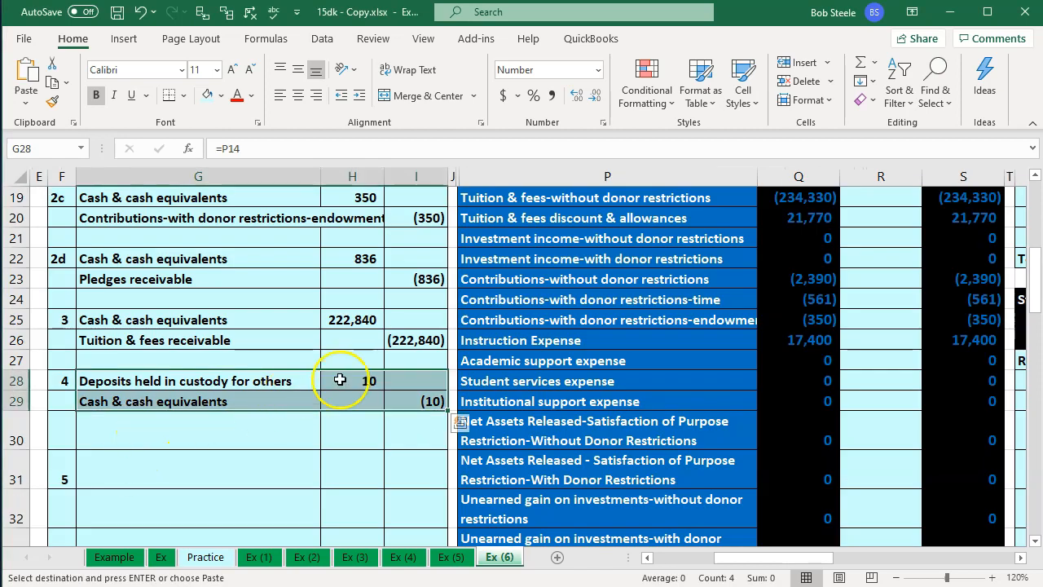
click(326, 383)
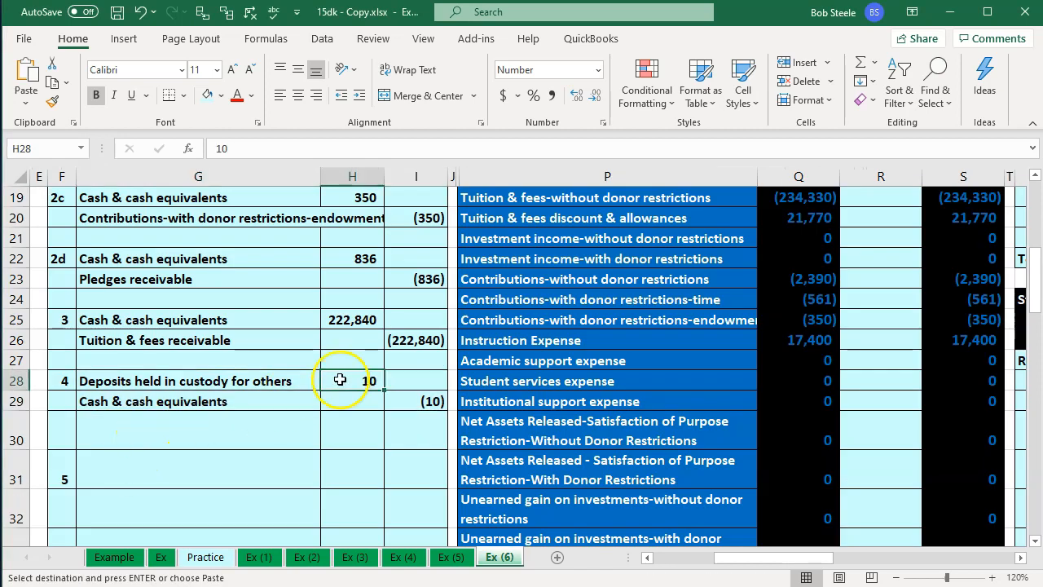
click(706, 558)
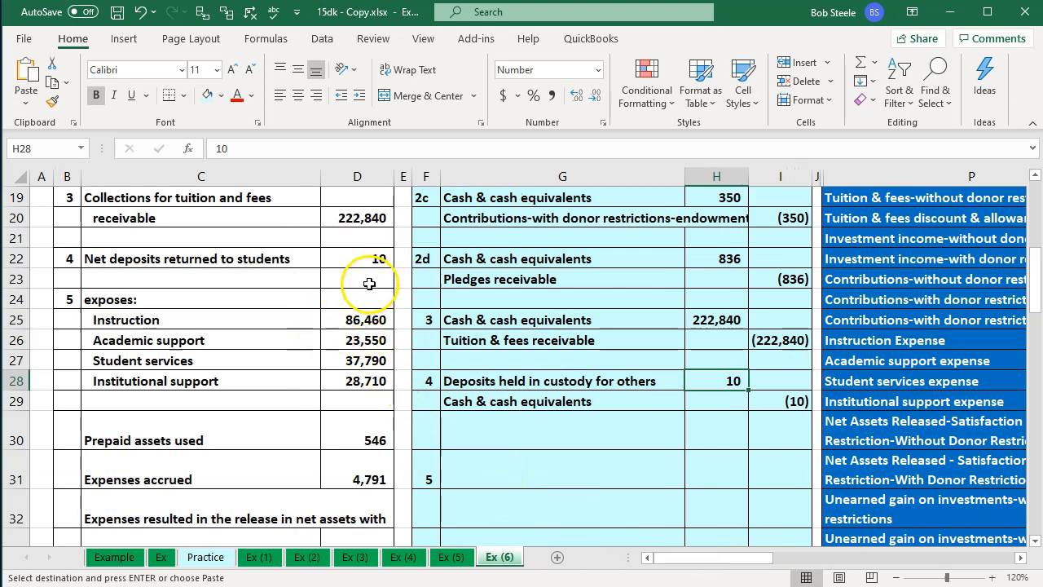
click(625, 383)
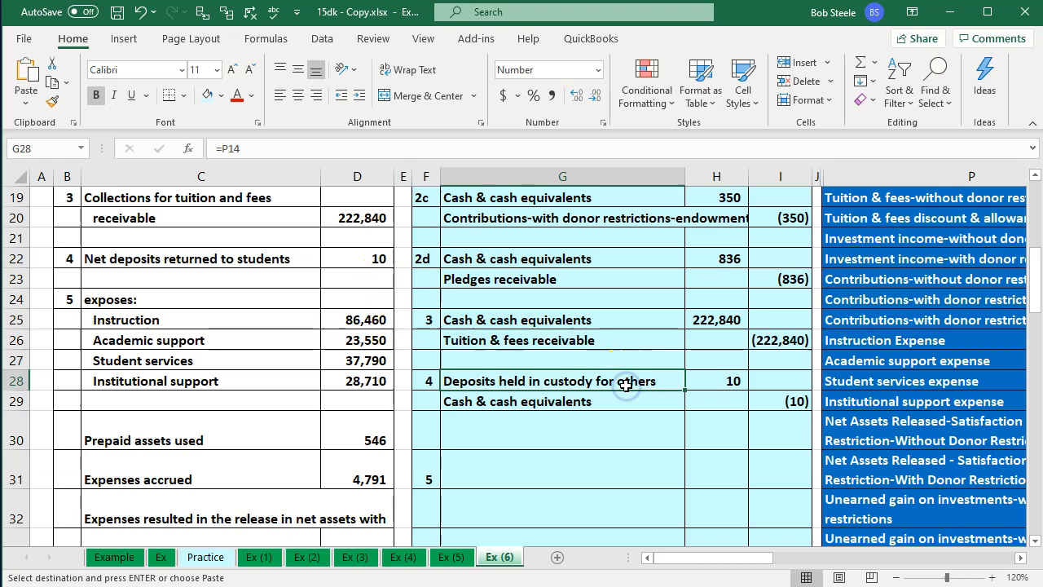
key(Right)
key(Right)
key(Right)
key(Right)
key(Right)
key(Right)
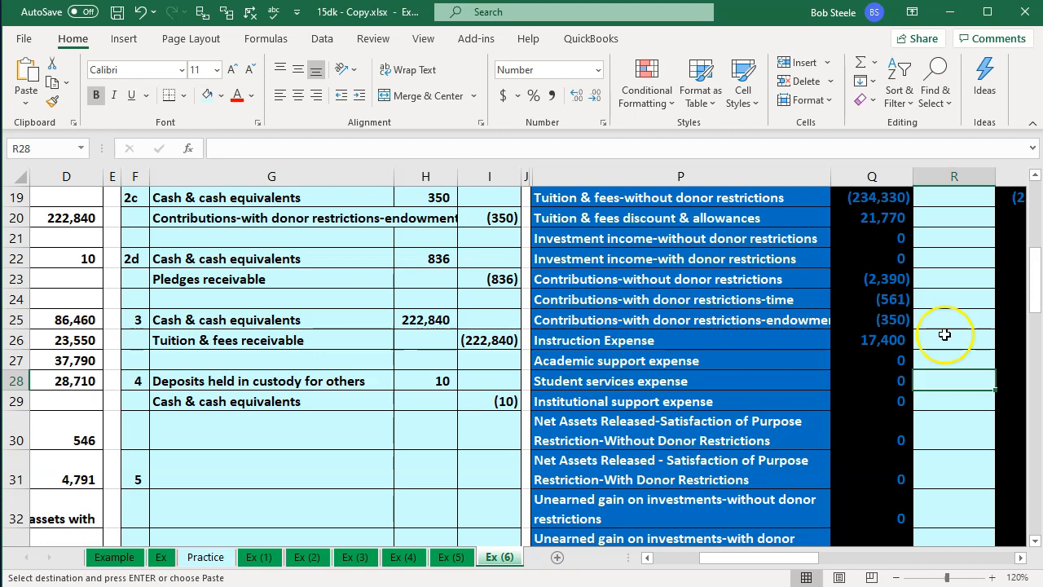
Step: Check the Deposits held in custody for others row across the trial balance columns
scroll(749, 369, up, 2)
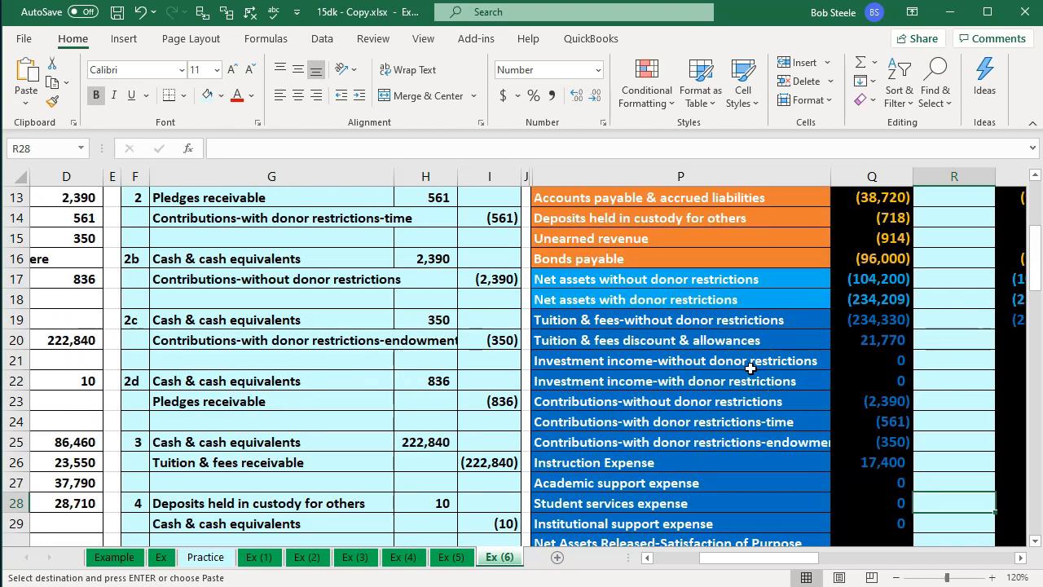
scroll(750, 368, up, 1)
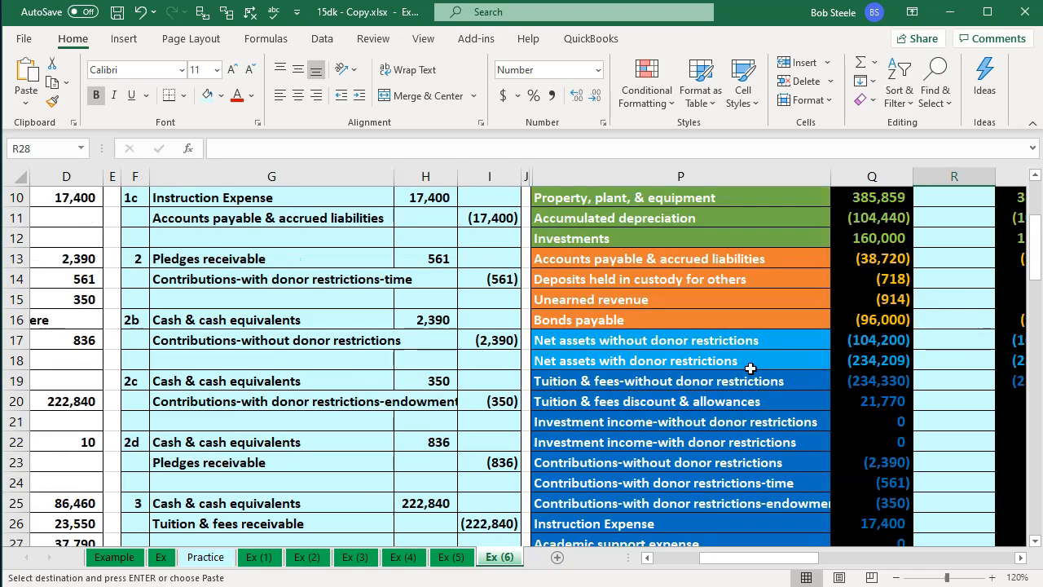
click(622, 282)
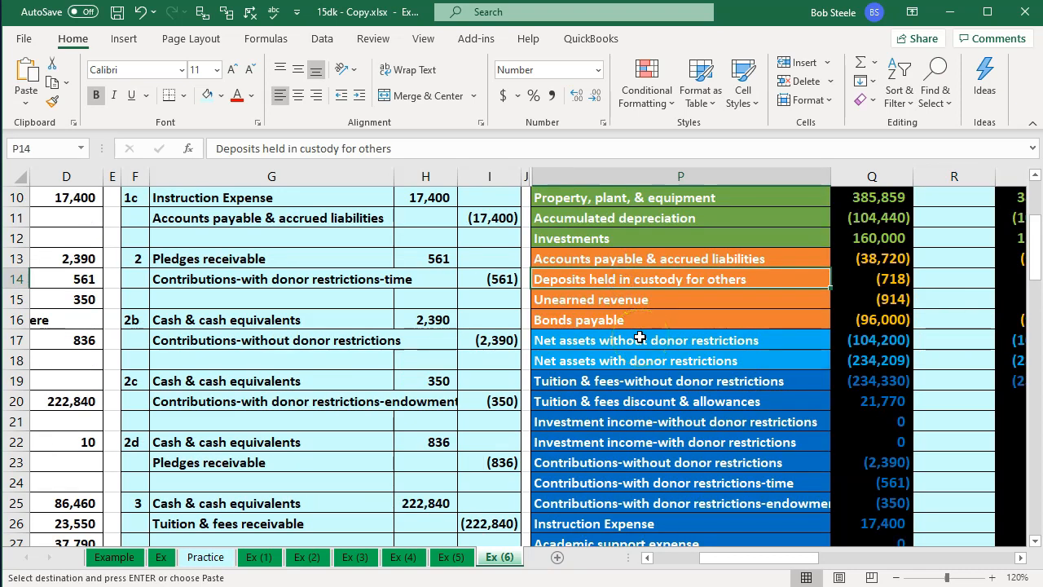
key(Right)
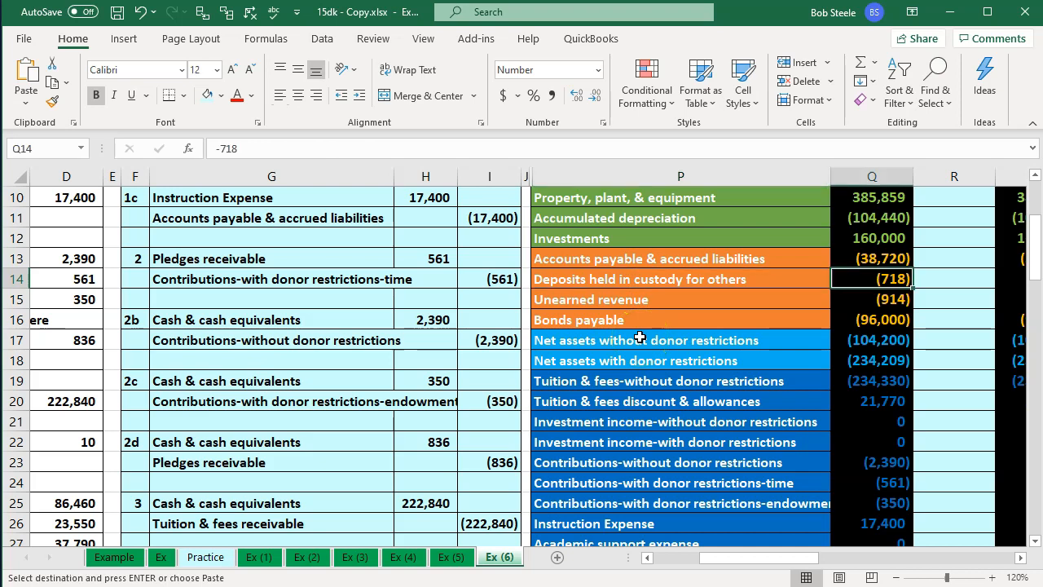
key(Right)
key(Right)
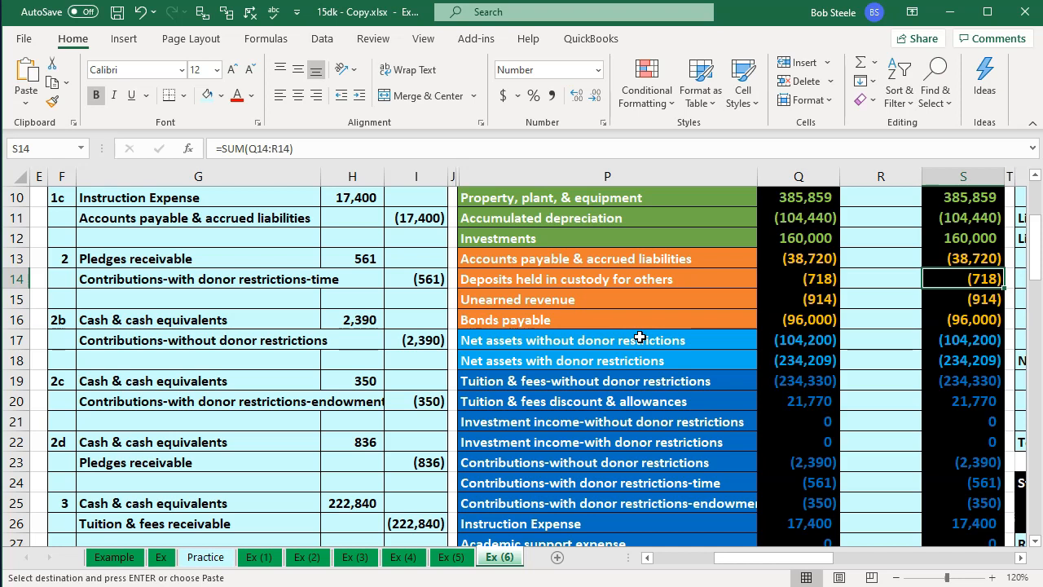
Step: Post entry 4's debit to Deposits held in custody for others by linking ADJ cell R14 to H28
click(349, 400)
scroll(342, 400, down, 3)
drag(280, 378, 386, 400)
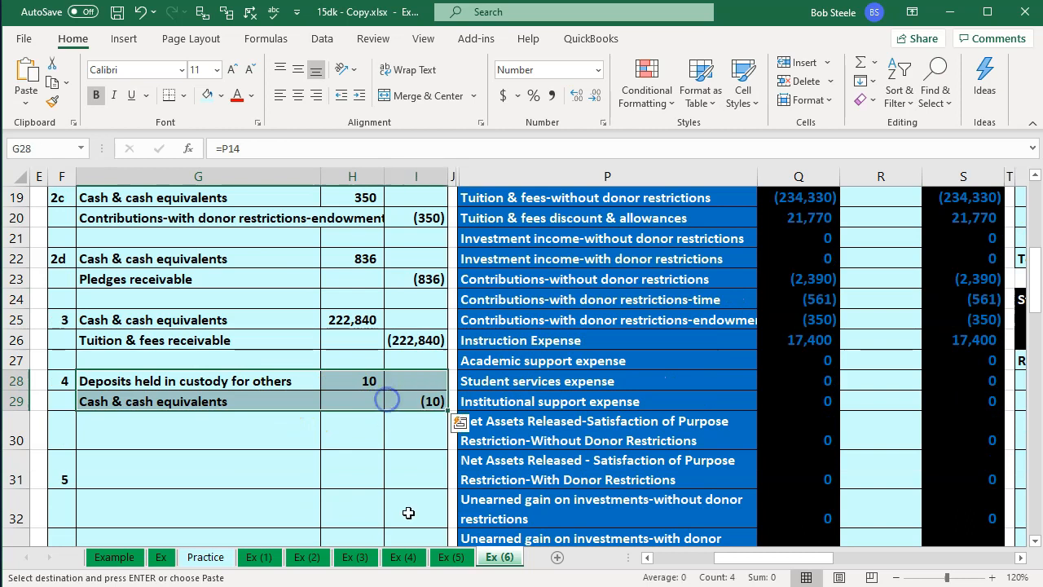
drag(311, 384, 352, 381)
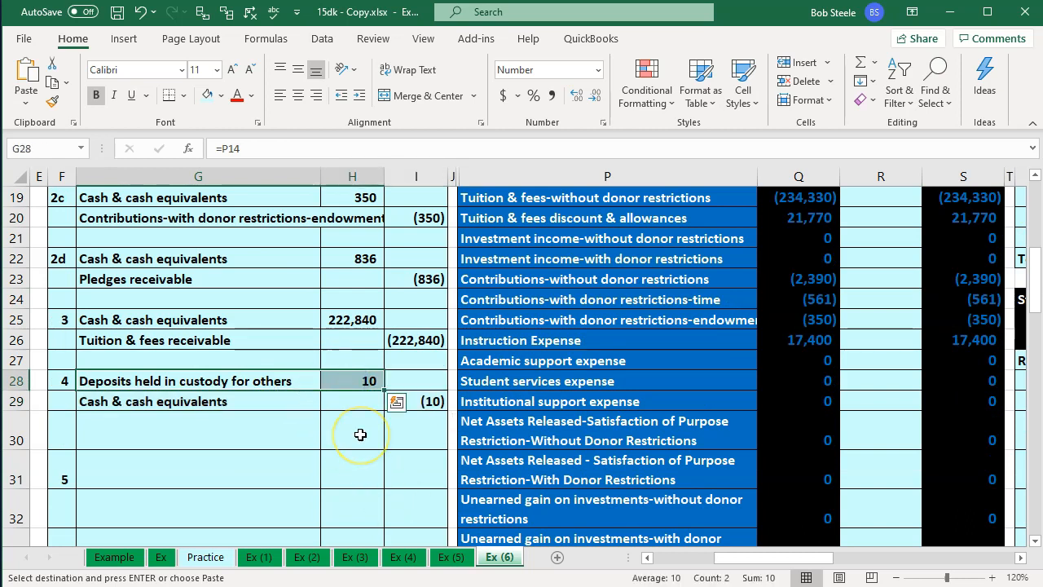
key(Right)
key(Right)
key(Right)
key(Right)
key(Up)
key(Up)
key(Up)
key(Up)
key(Up)
key(Up)
key(Up)
key(Up)
key(Up)
key(Up)
key(Up)
key(Up)
key(Up)
key(Up)
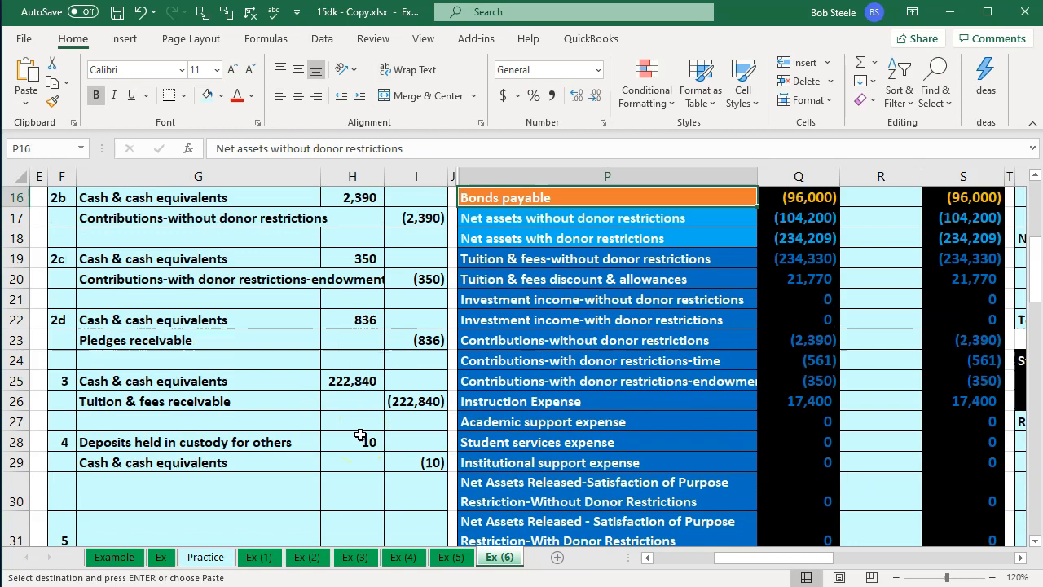
key(Right)
key(Right)
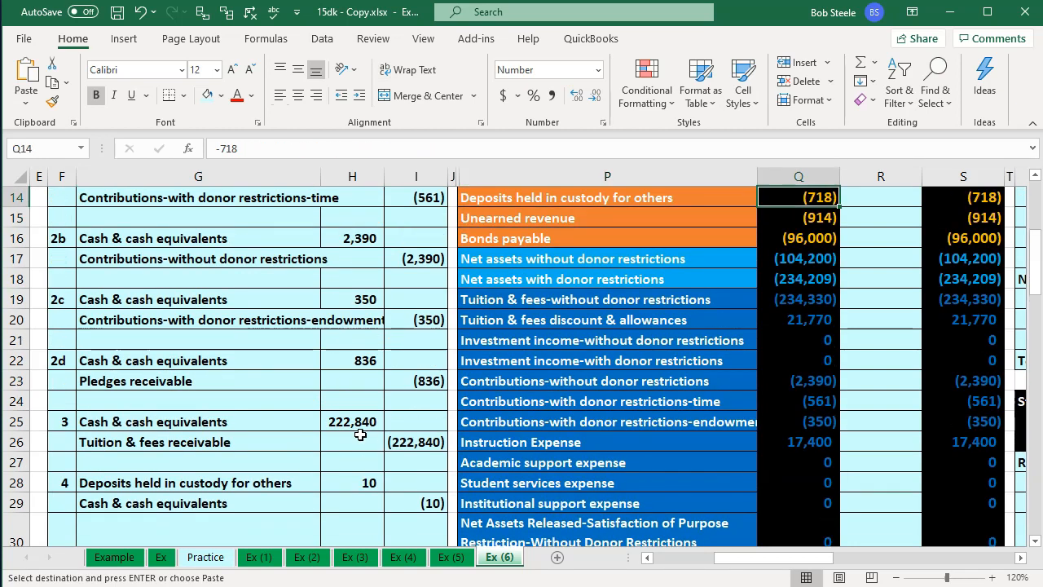
text(=)
key(Down)
key(Down)
key(Down)
key(Down)
key(Down)
key(Down)
key(Down)
key(Down)
key(Down)
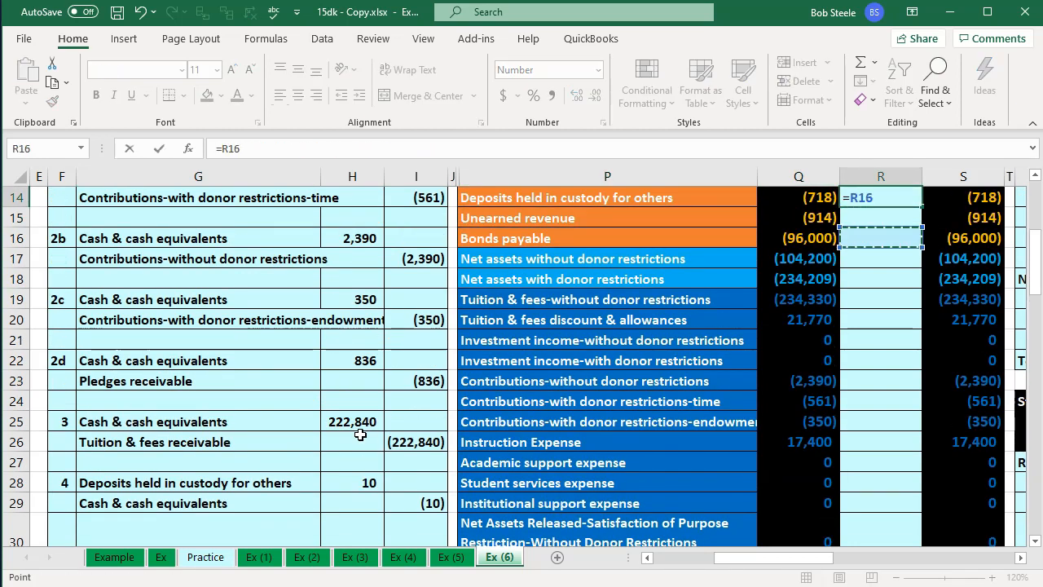
key(Left)
key(Left)
key(Left)
key(Left)
key(Down)
key(Down)
key(Down)
key(Down)
key(Down)
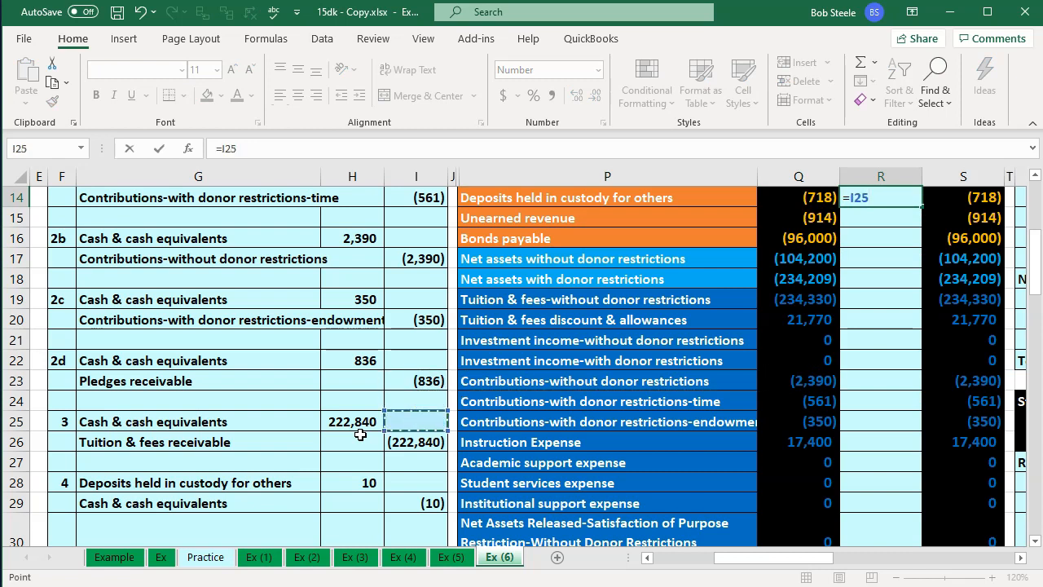
key(Left)
key(Return)
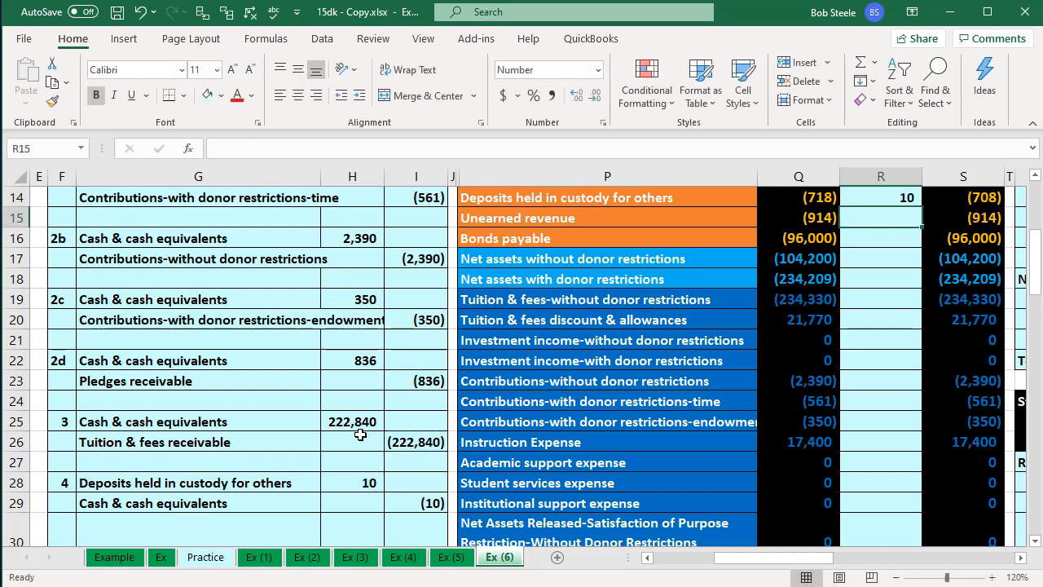
click(957, 198)
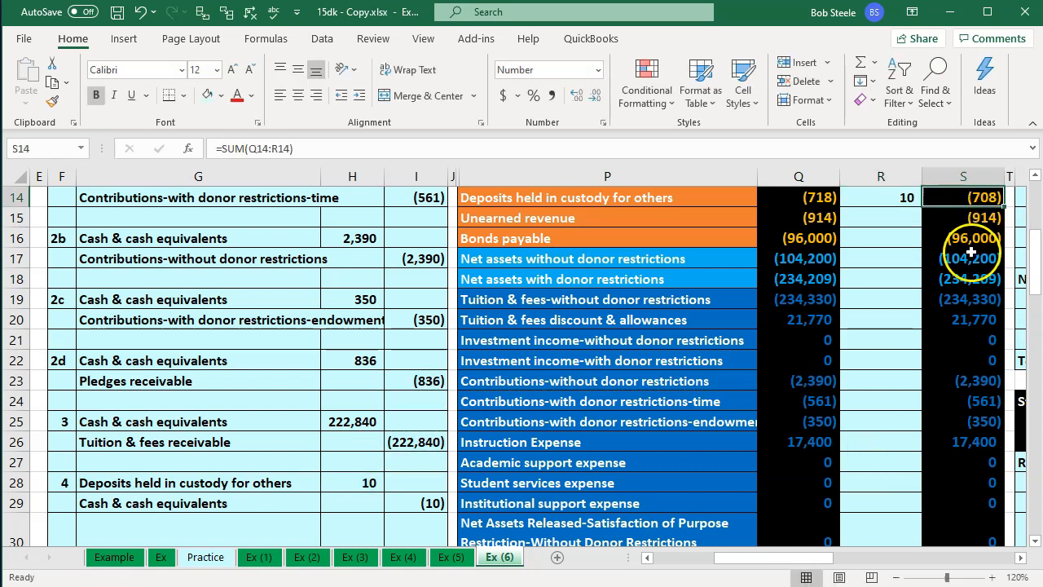
Step: Post entry 4's credit to Cash & cash equivalents by linking ADJ cell R3 to I29, and check the trial balance totals
drag(302, 508, 400, 502)
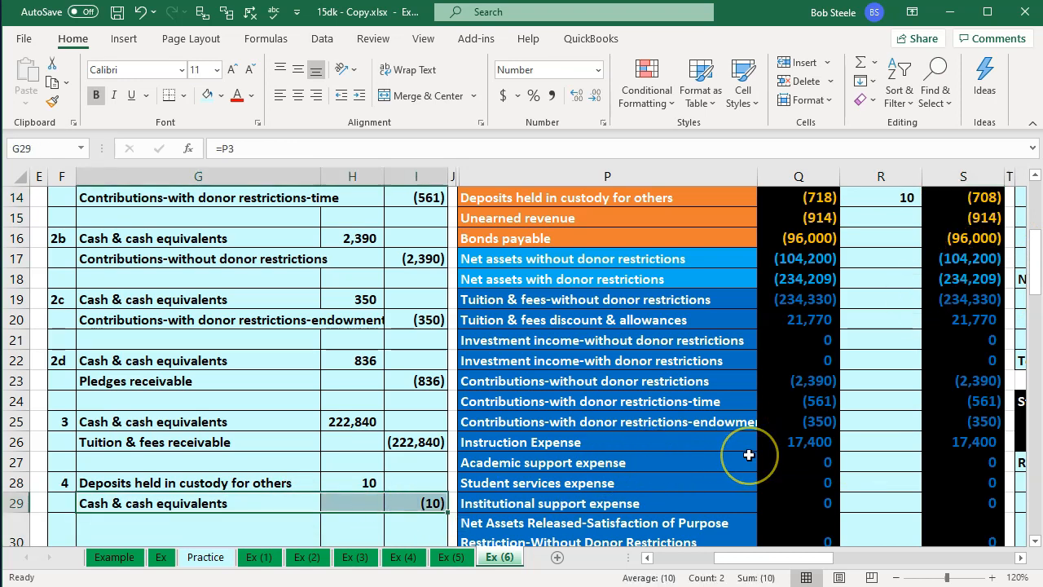
scroll(749, 455, up, 4)
click(880, 238)
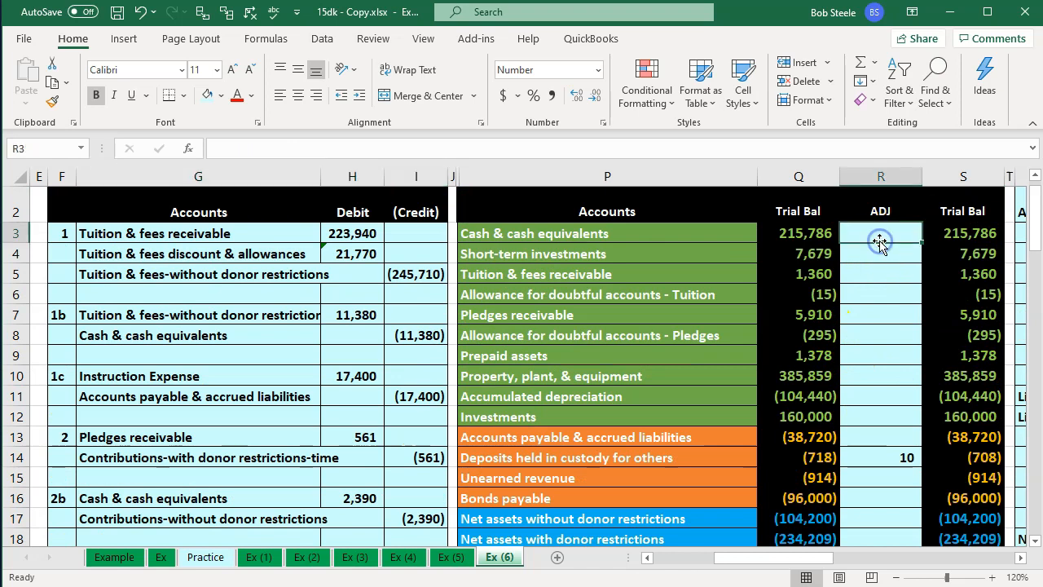
text(=)
key(Down)
key(Down)
key(Down)
key(Down)
key(Down)
key(Down)
key(Down)
key(Down)
key(Down)
key(Down)
key(Down)
key(Down)
key(Down)
key(Down)
key(Down)
key(Down)
key(Down)
key(Down)
key(Down)
key(Down)
key(Down)
key(Down)
key(Down)
key(Down)
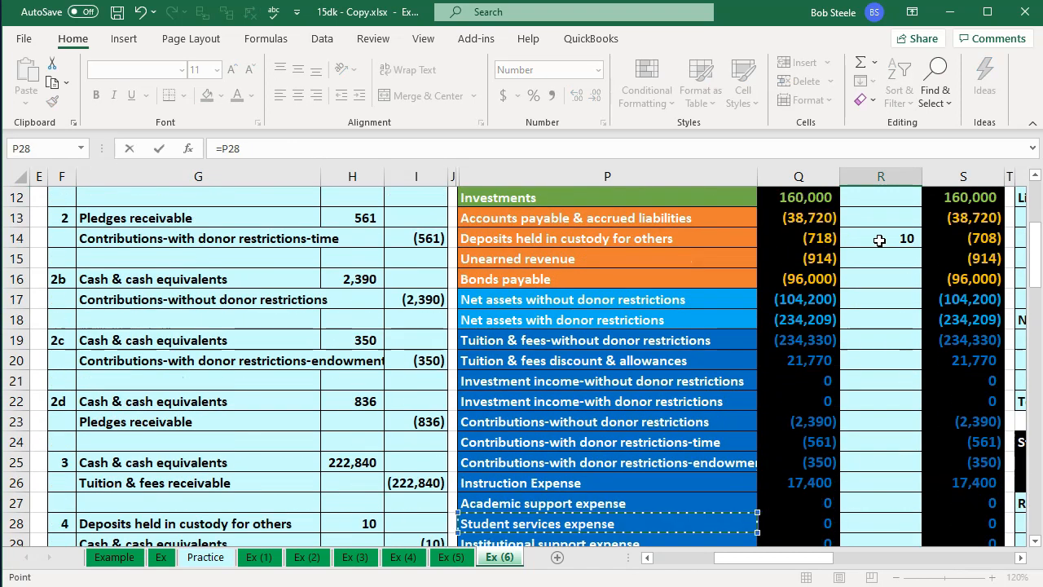
key(Left)
key(Left)
key(Left)
key(Left)
key(Left)
key(Up)
key(Right)
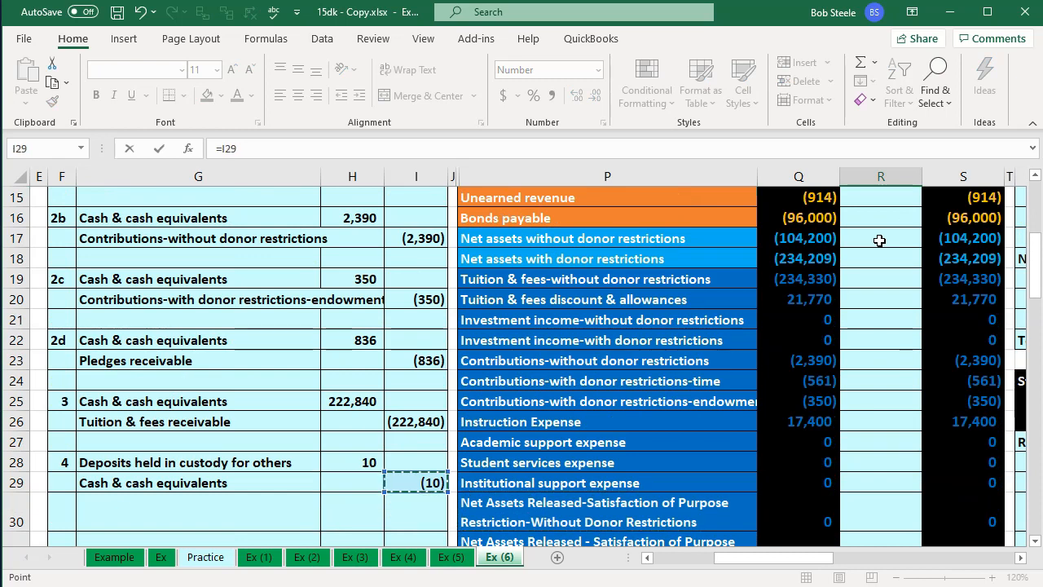
key(Return)
key(Up)
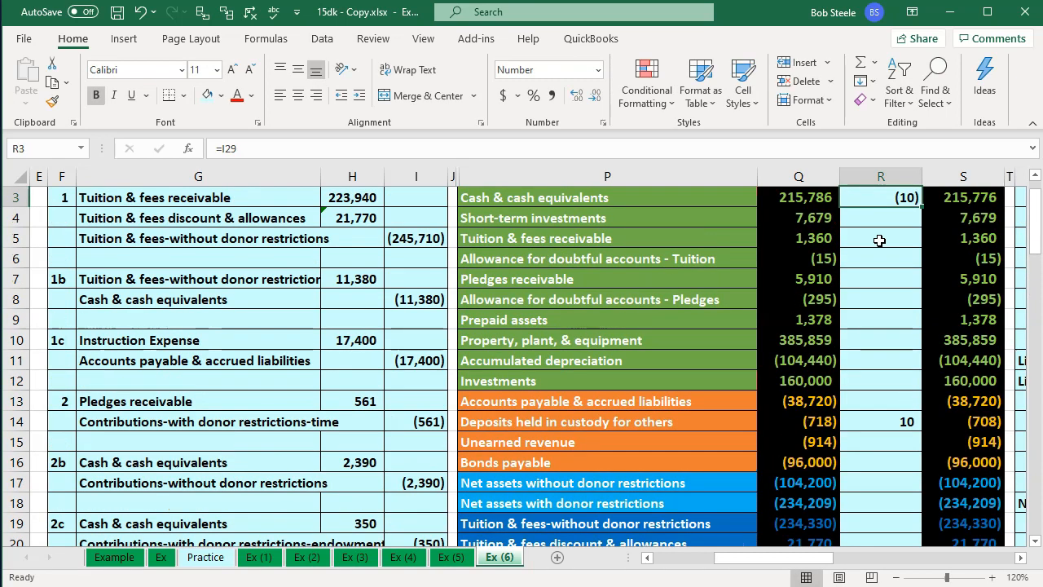
key(Right)
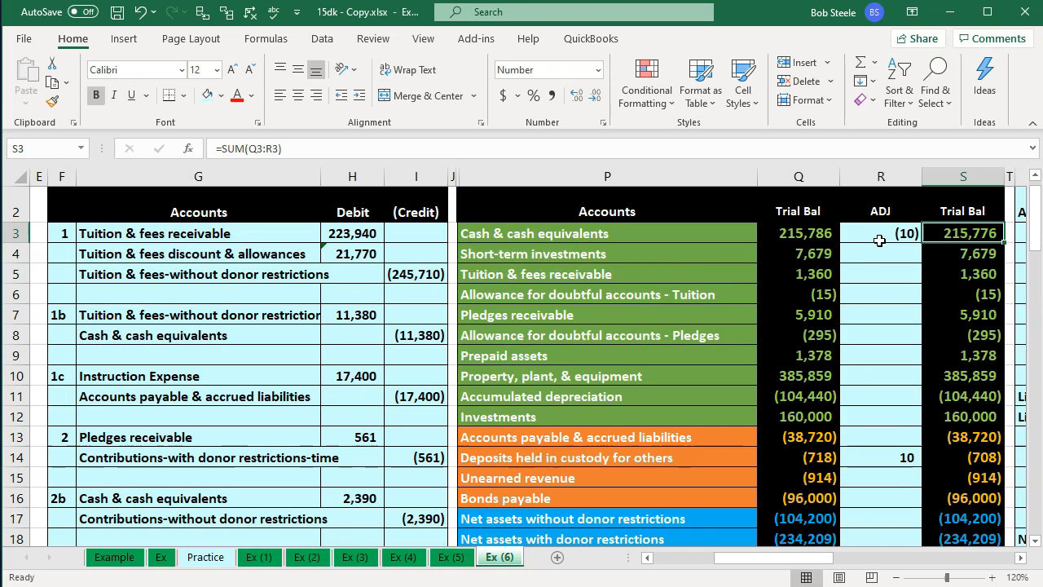
scroll(916, 407, down, 8)
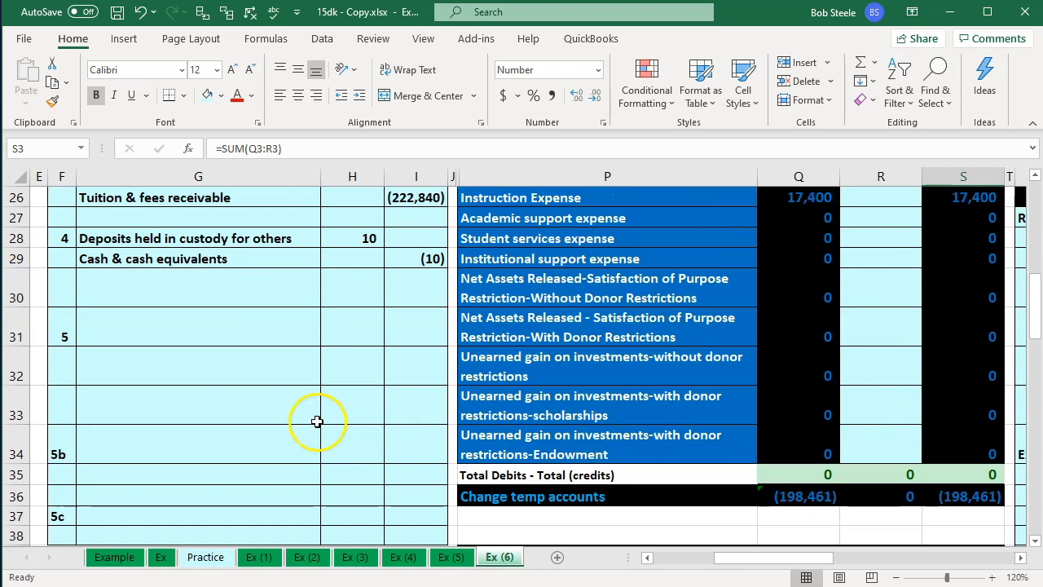
scroll(349, 424, up, 2)
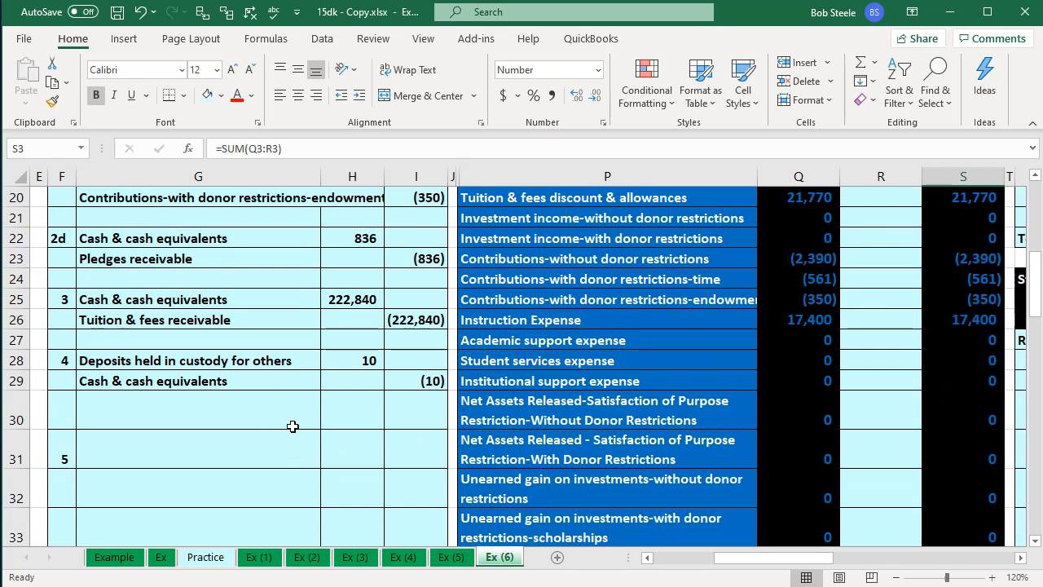
Step: Switch to QuickBooks and start a new check drawn on the Checking bank account
key(alt+Tab)
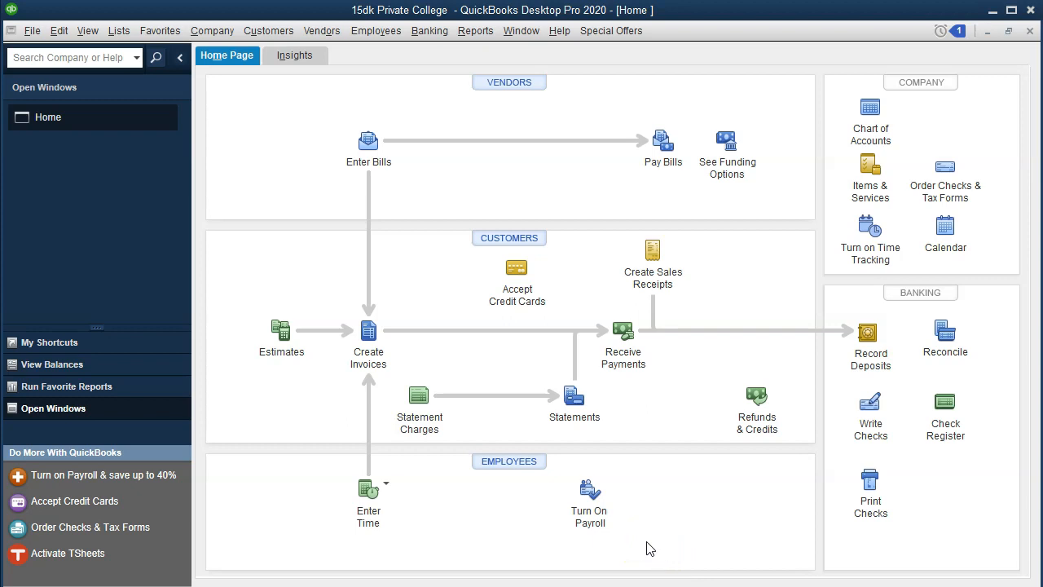
click(863, 401)
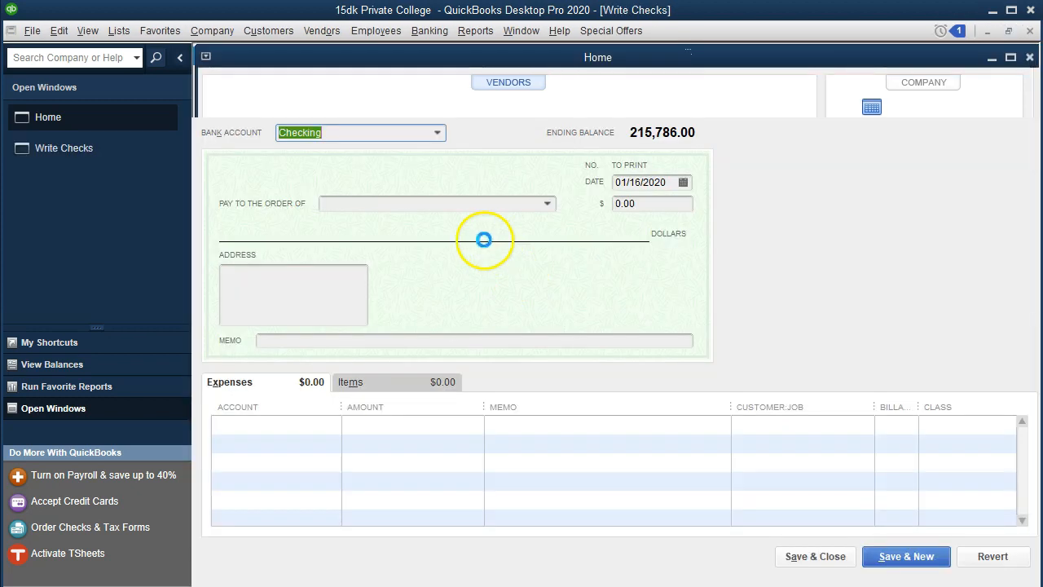
text(Su)
key(BackSpace)
key(BackSpace)
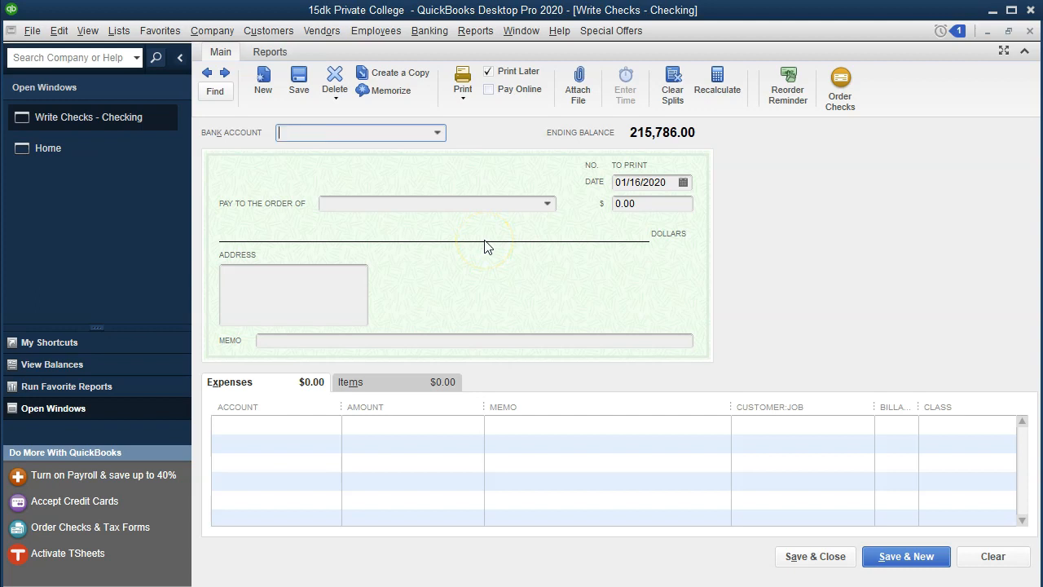
click(437, 132)
click(356, 192)
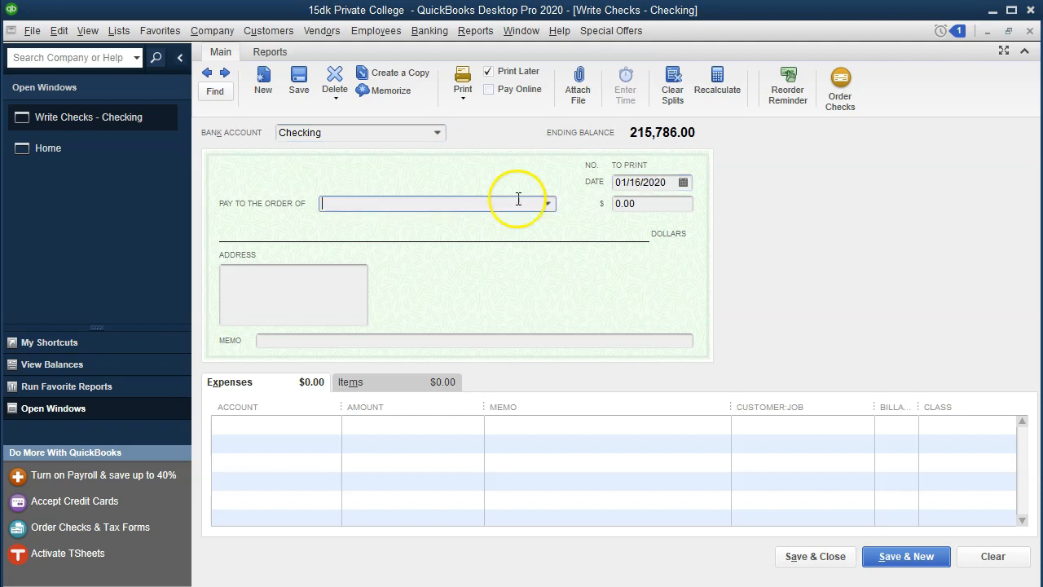
Step: Set the check date to 01/19/2020
click(643, 178)
key(plus)
key(plus)
key(plus)
key(Tab)
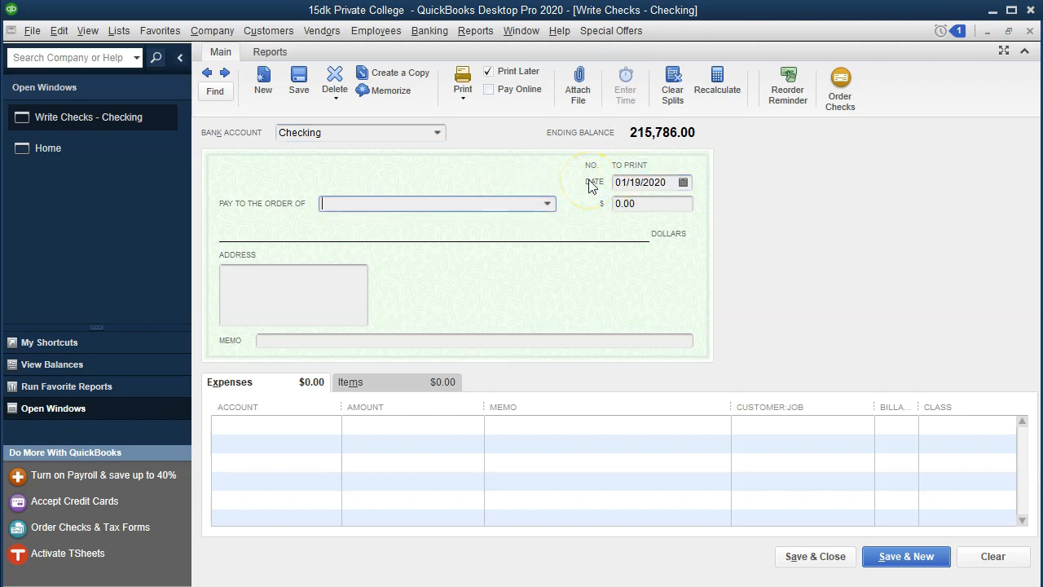
Step: Make the check payable to Student 3, adding this payee as a new customer
text(St)
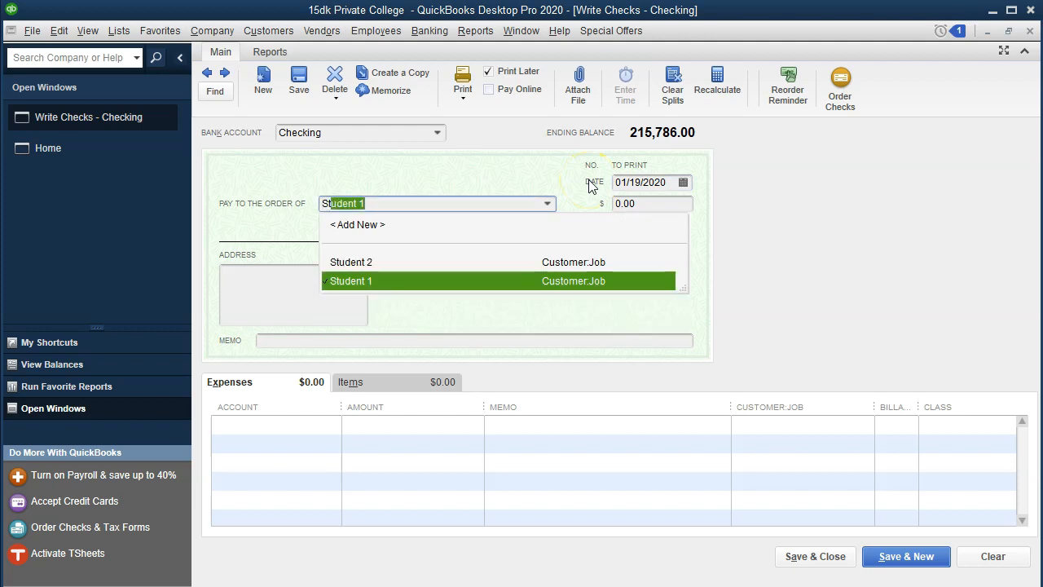
text(udent 3)
key(Tab)
key(Return)
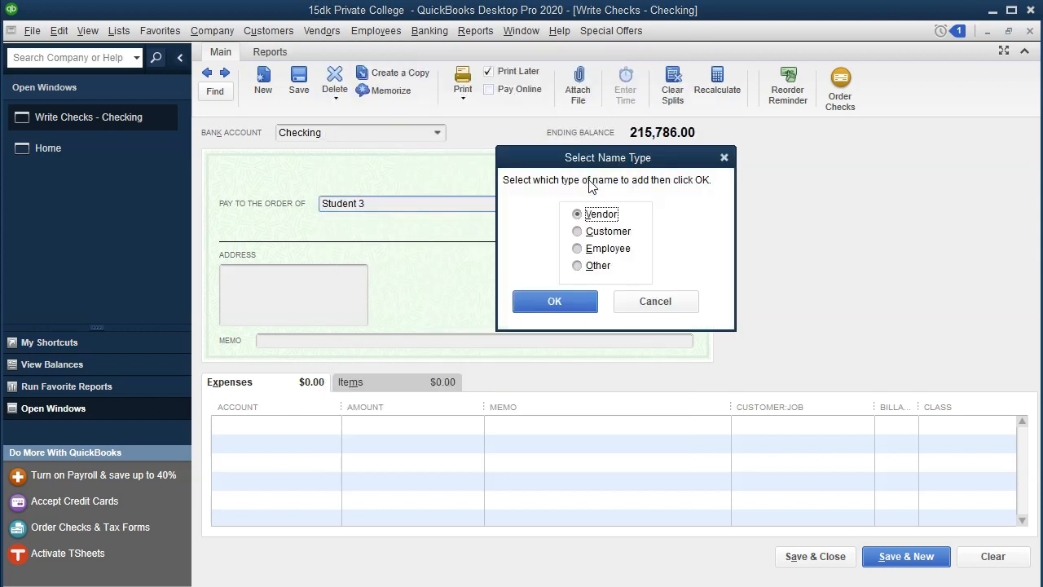
click(585, 231)
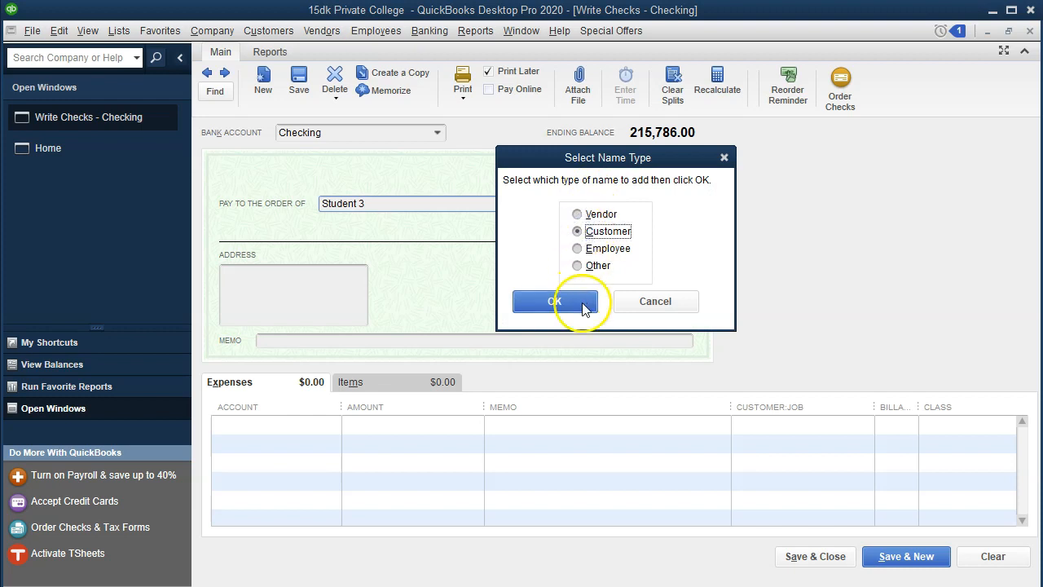
click(582, 306)
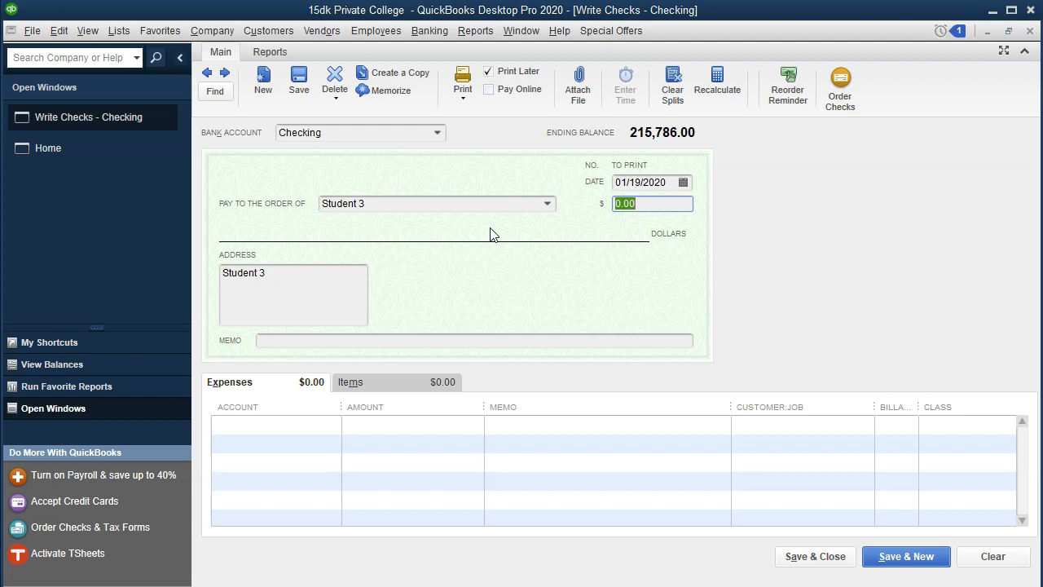
Step: Set the check amount to 10 and assign the expense line to the Deposits held in custody for others liability account
text(10)
key(Tab)
key(Tab)
key(Tab)
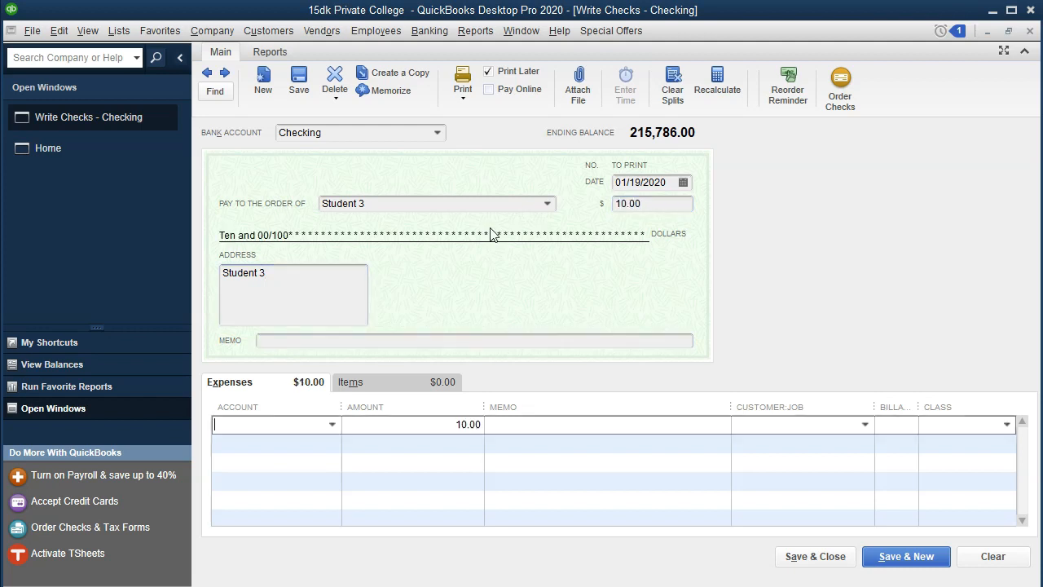
click(334, 424)
click(334, 424)
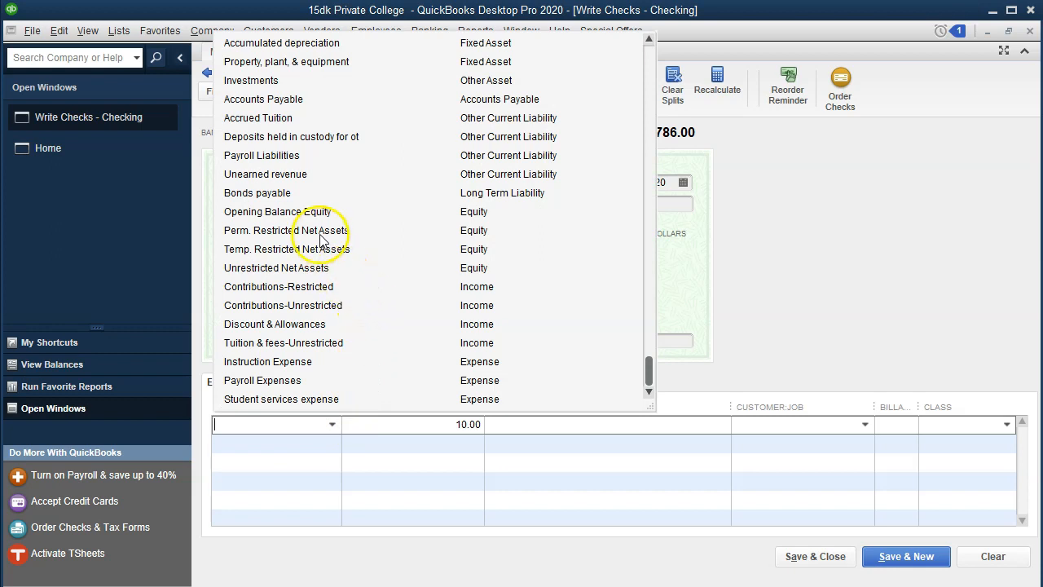
click(298, 137)
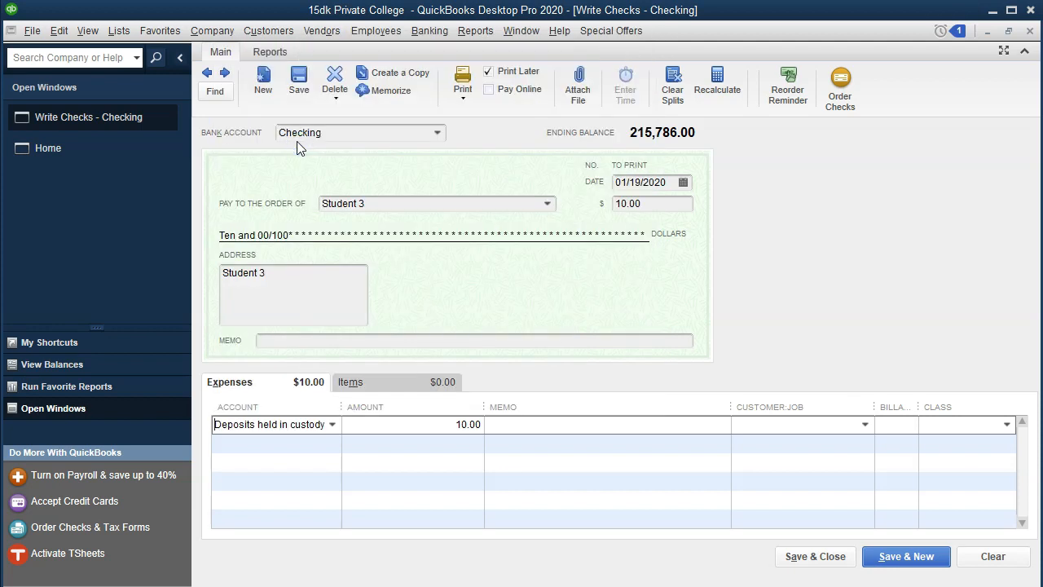
Step: Assign the Unrestricted class to the expense line, and save and close the check
key(Tab)
key(Tab)
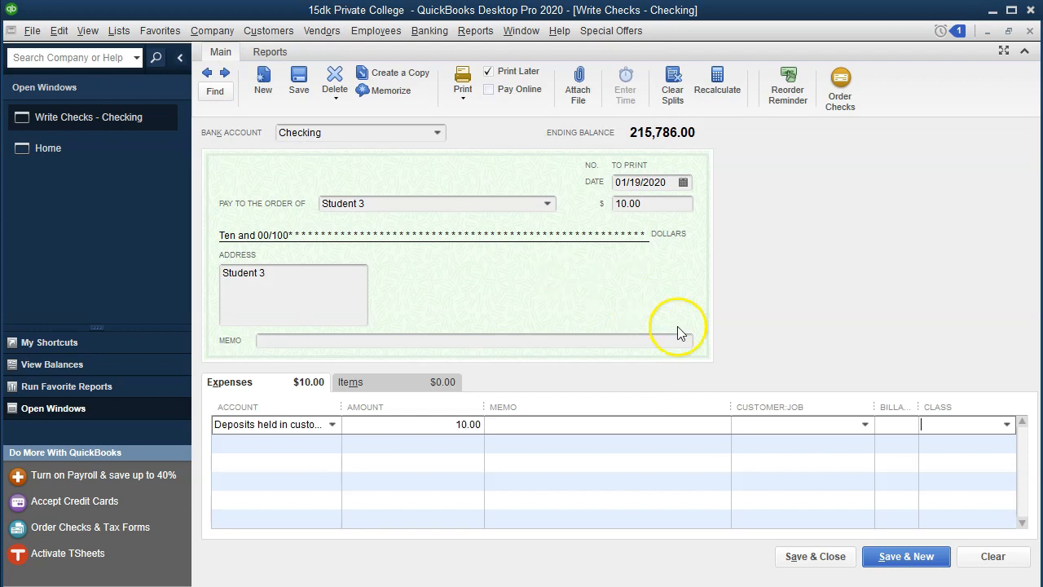
click(1008, 423)
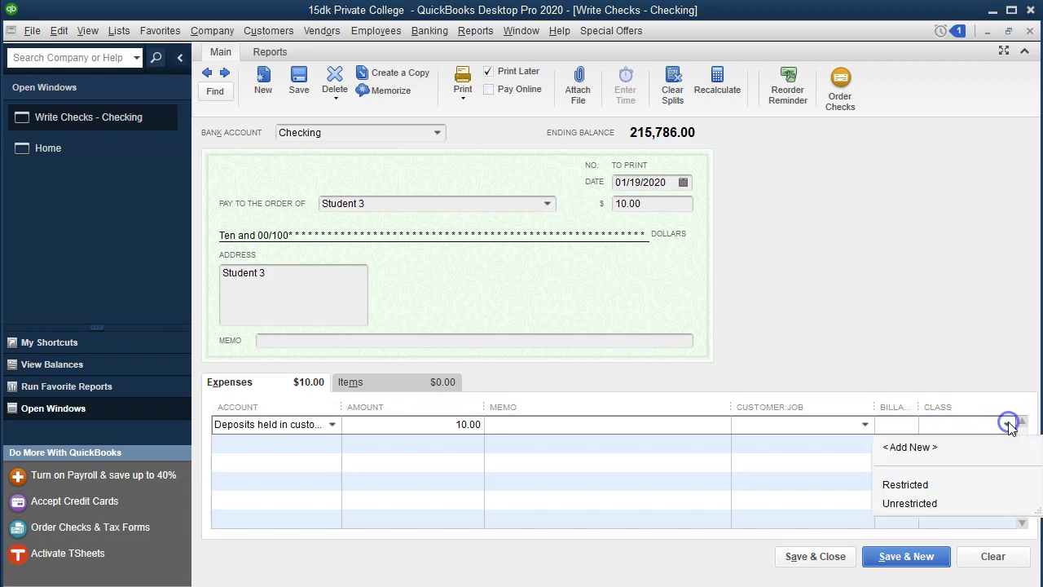
click(945, 505)
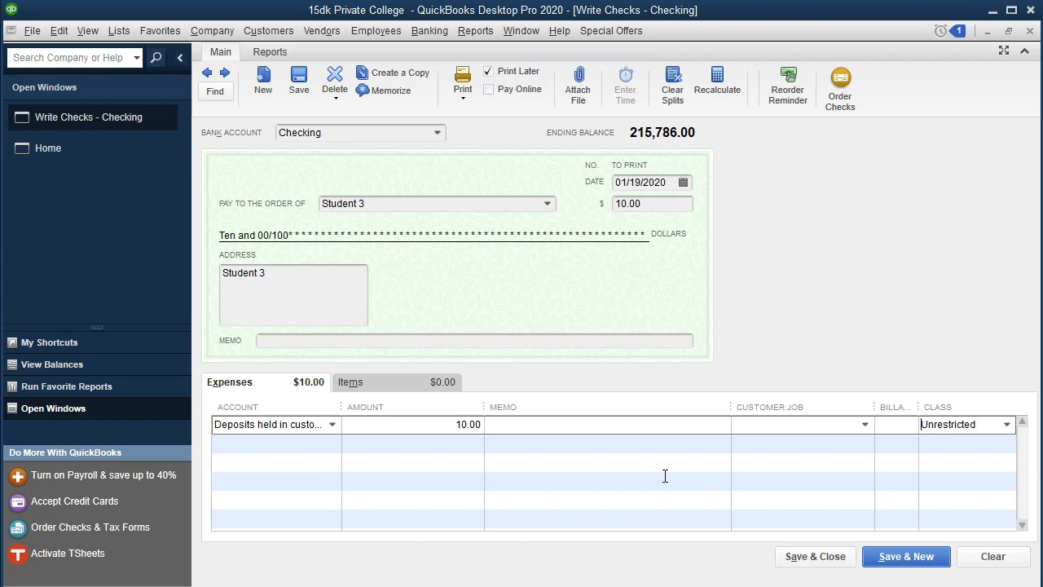
click(811, 557)
click(488, 173)
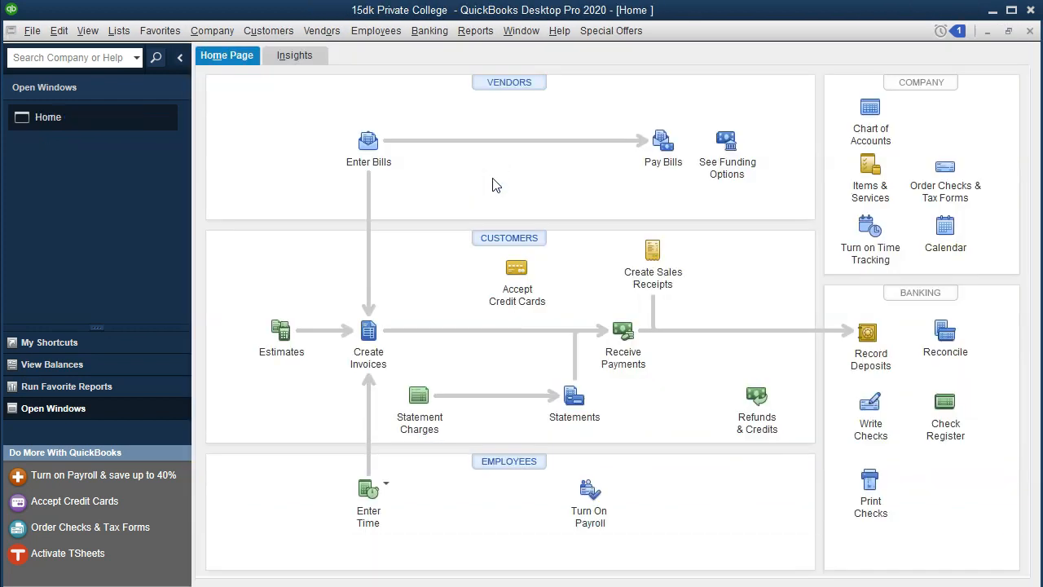
Step: Run the Trial Balance report for 01/01/2020 to 12/31/2020
click(478, 37)
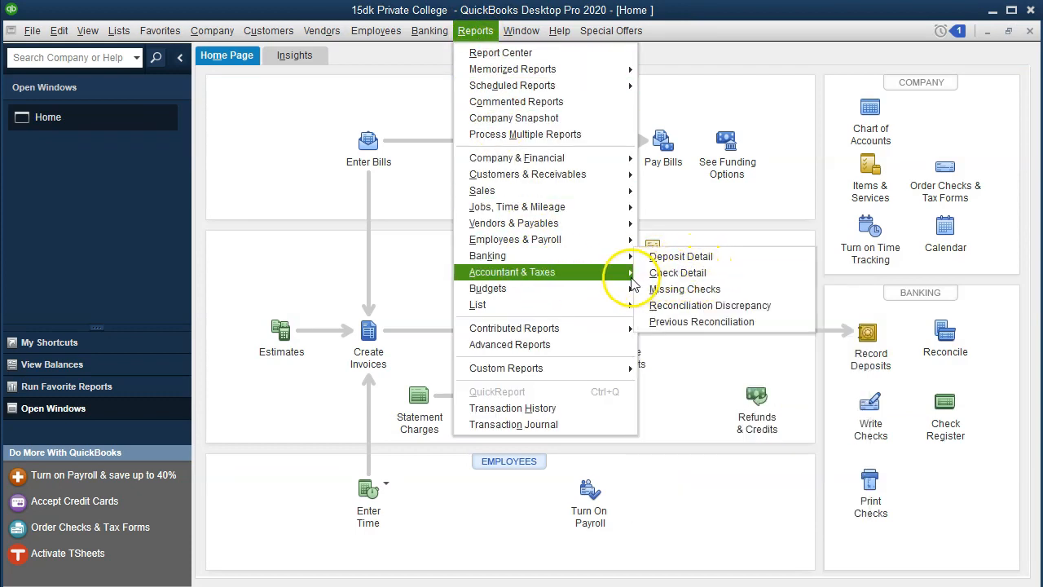
mouse_move(618, 273)
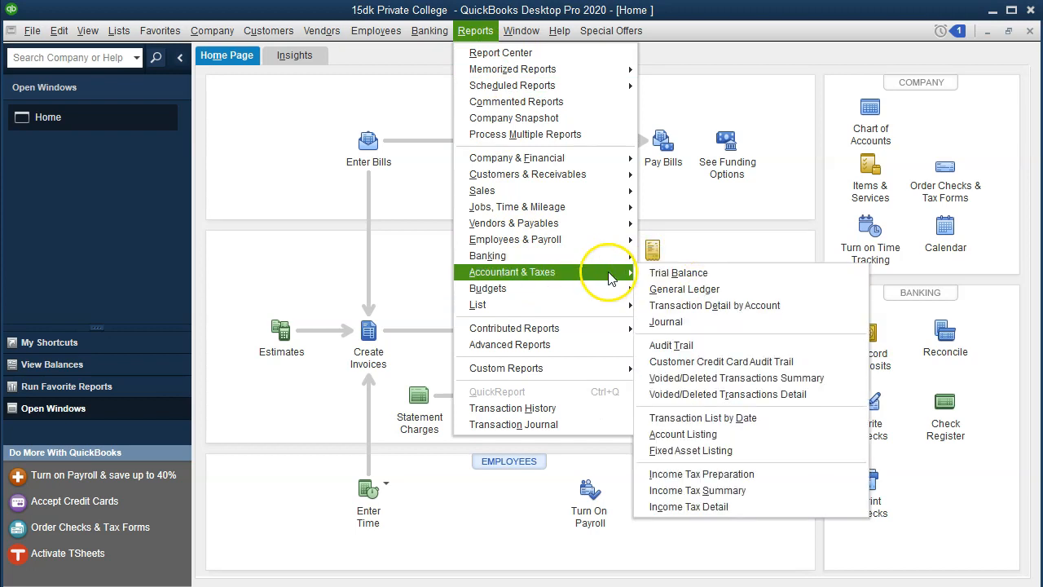
click(676, 277)
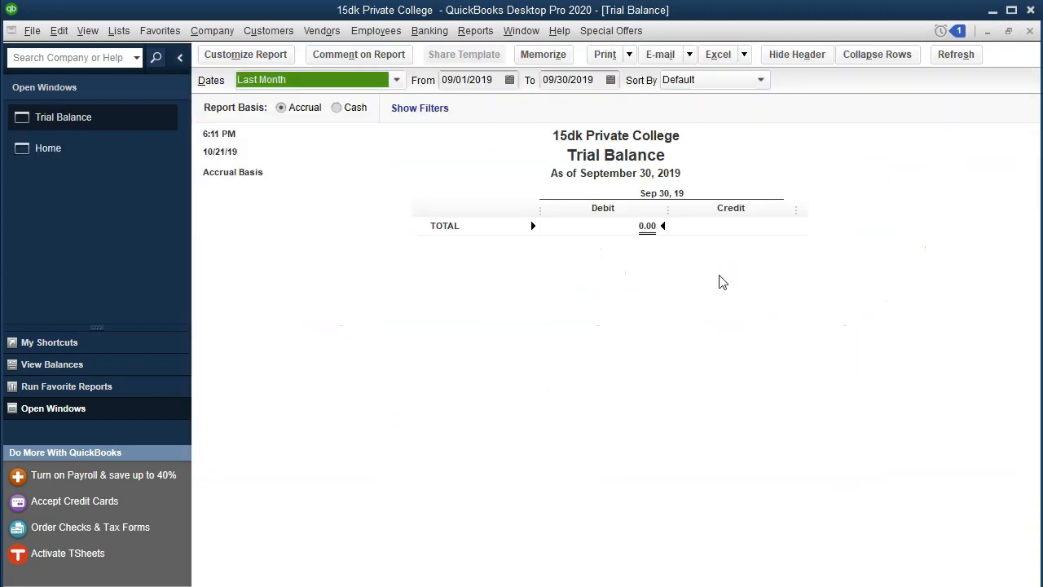
key(Tab)
text(01/01/20)
key(Tab)
text(123120)
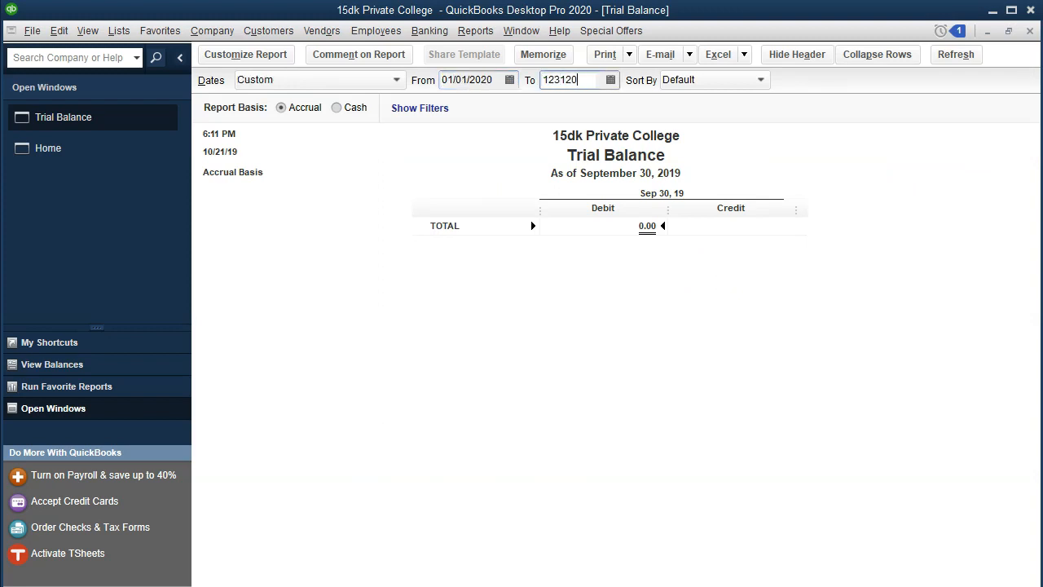
key(Tab)
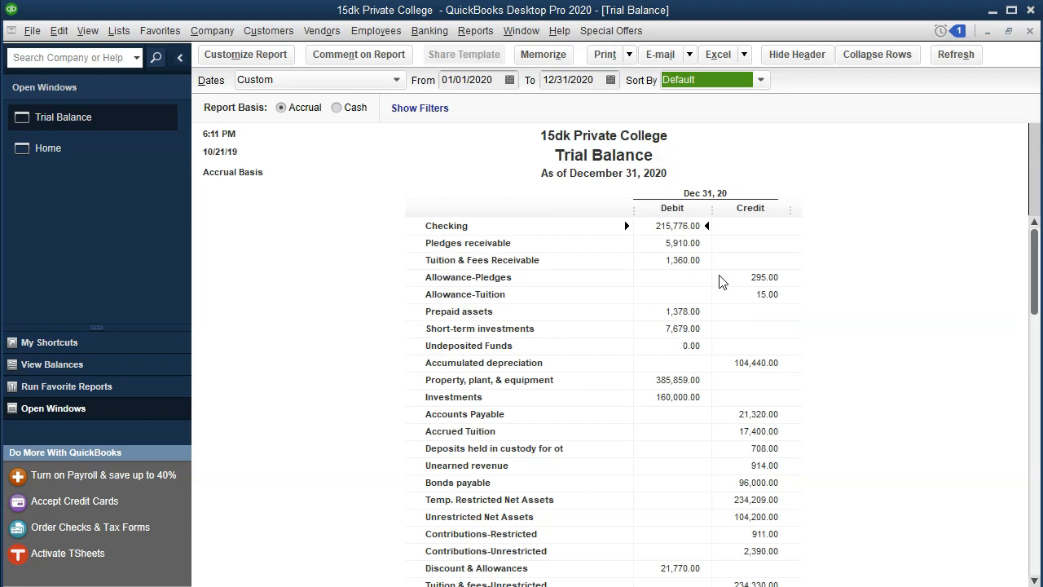
Step: Customize the trial balance report's font size to 11 for all related fonts
click(707, 256)
click(272, 70)
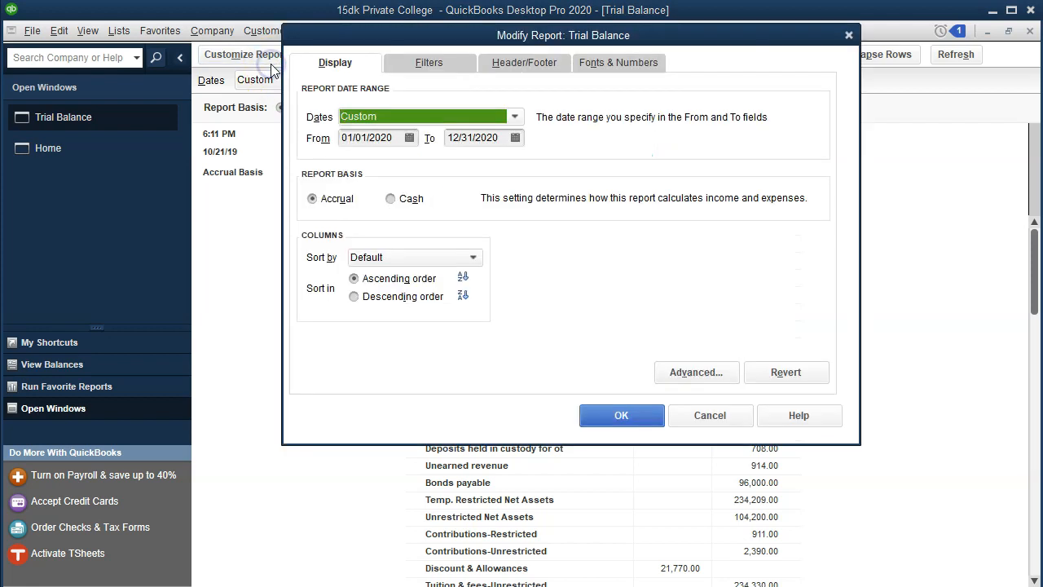
click(635, 62)
click(479, 275)
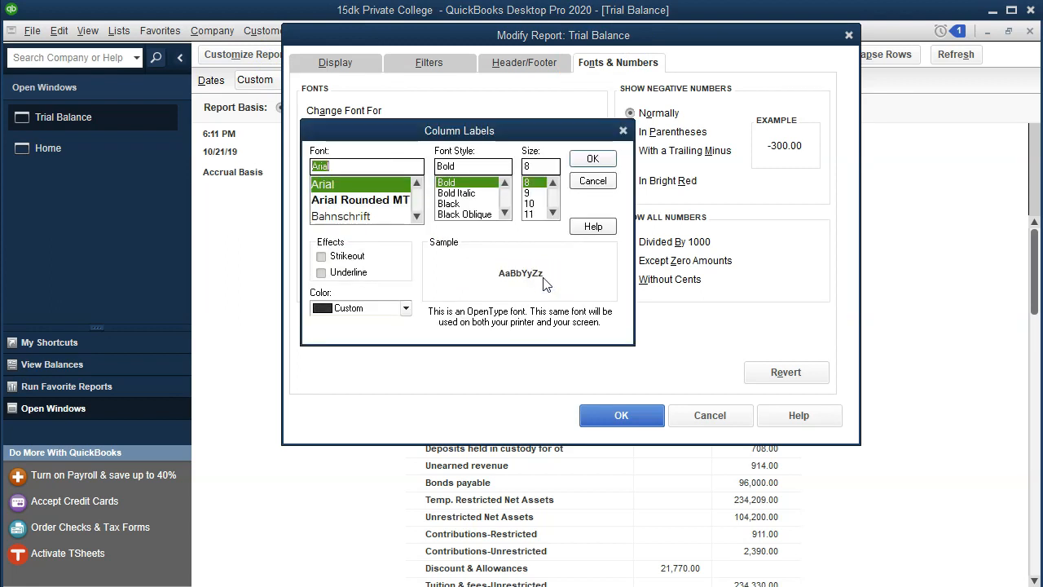
click(529, 213)
click(585, 161)
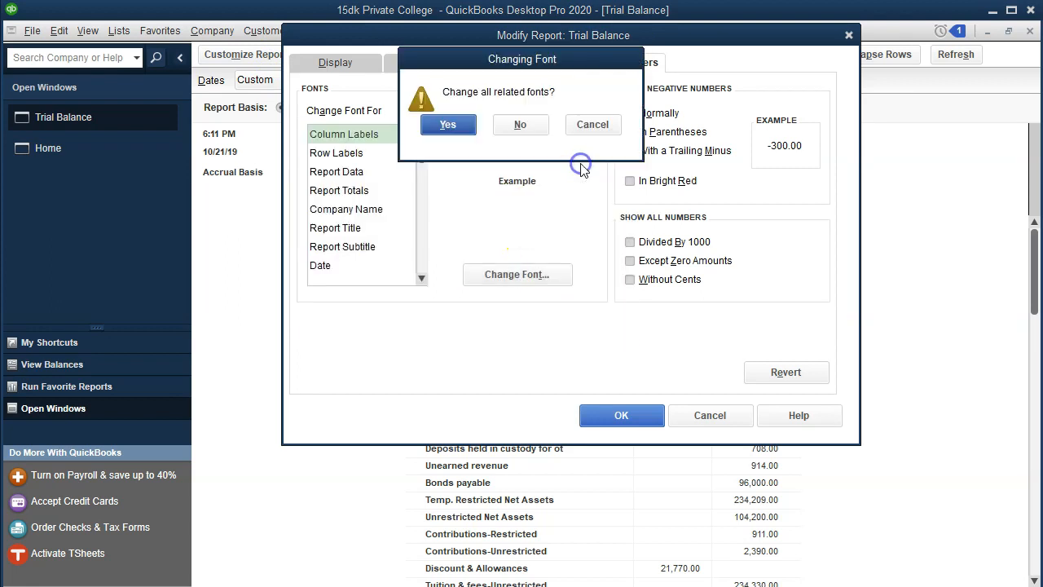
click(448, 126)
click(623, 415)
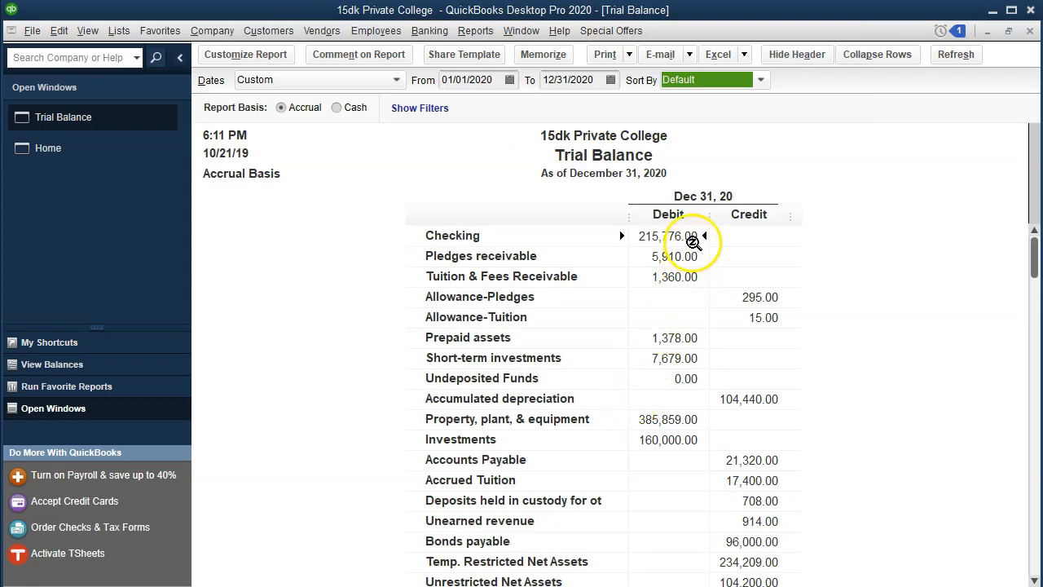
Step: Review the transaction details behind the trial balance's Checking and Deposits held in custody balances, closing each detail report
double_click(689, 235)
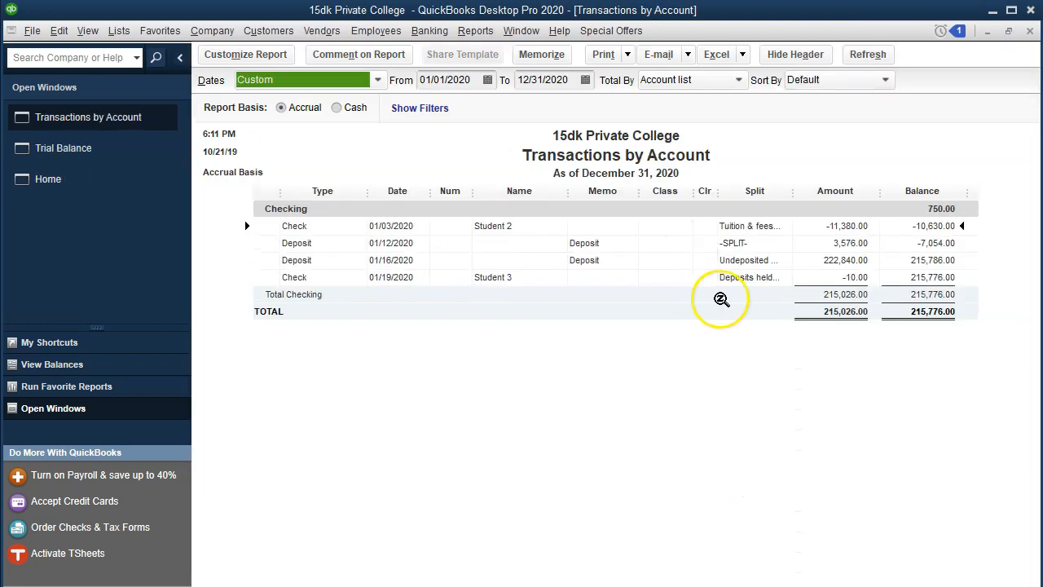
click(850, 278)
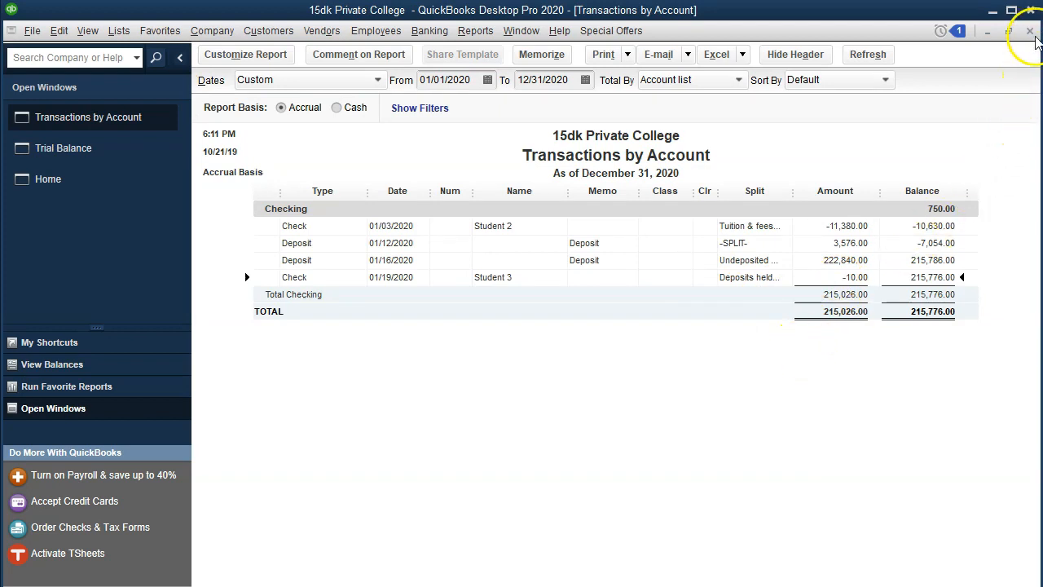
click(1029, 30)
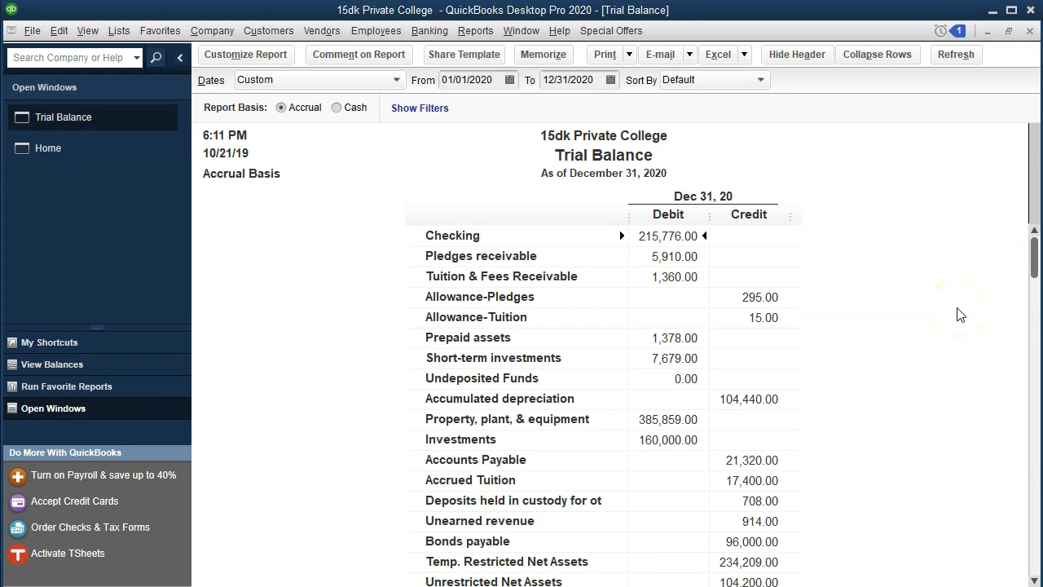
scroll(960, 315, down, 1)
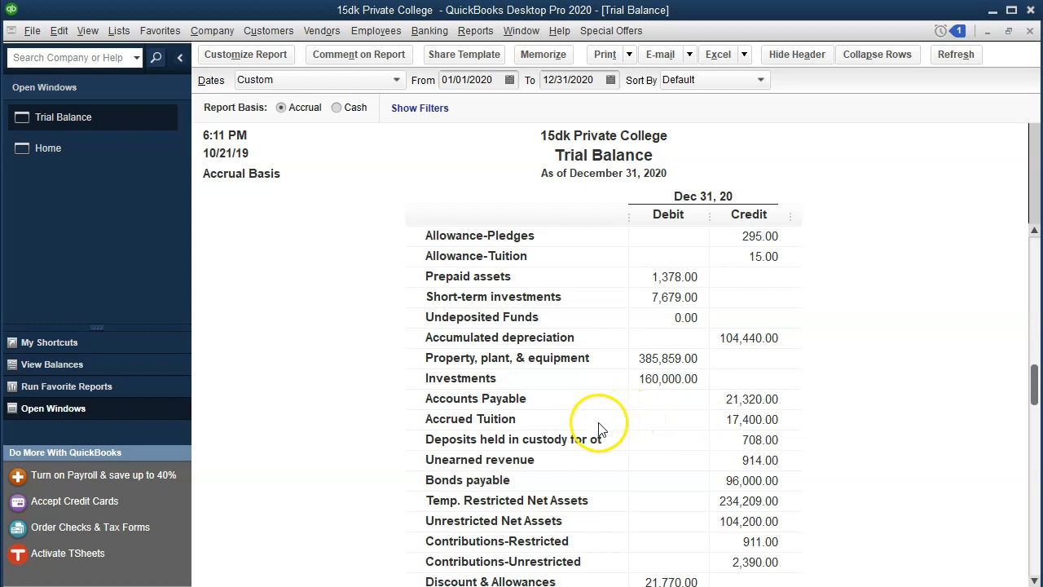
click(745, 440)
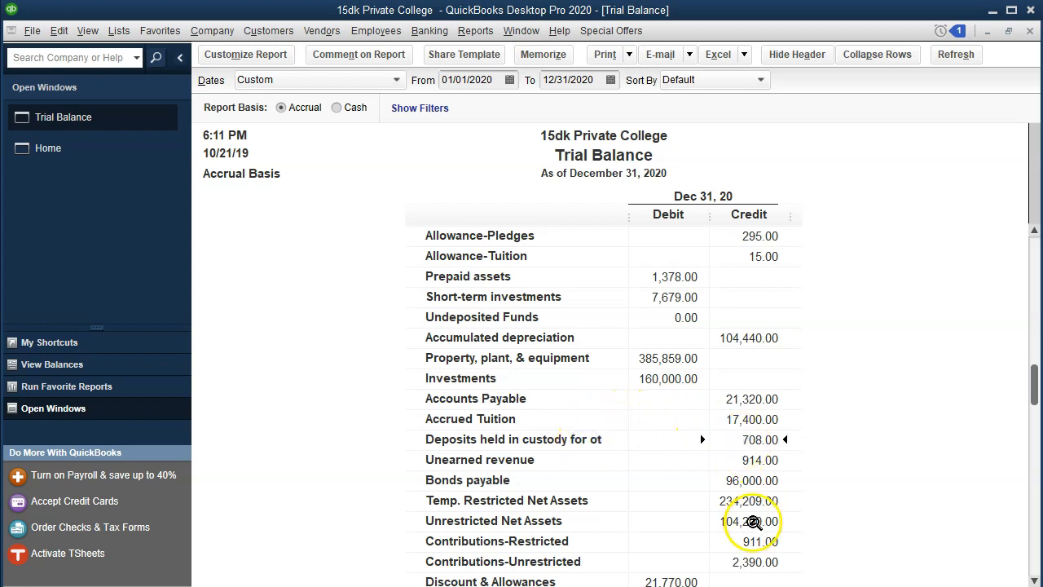
double_click(740, 439)
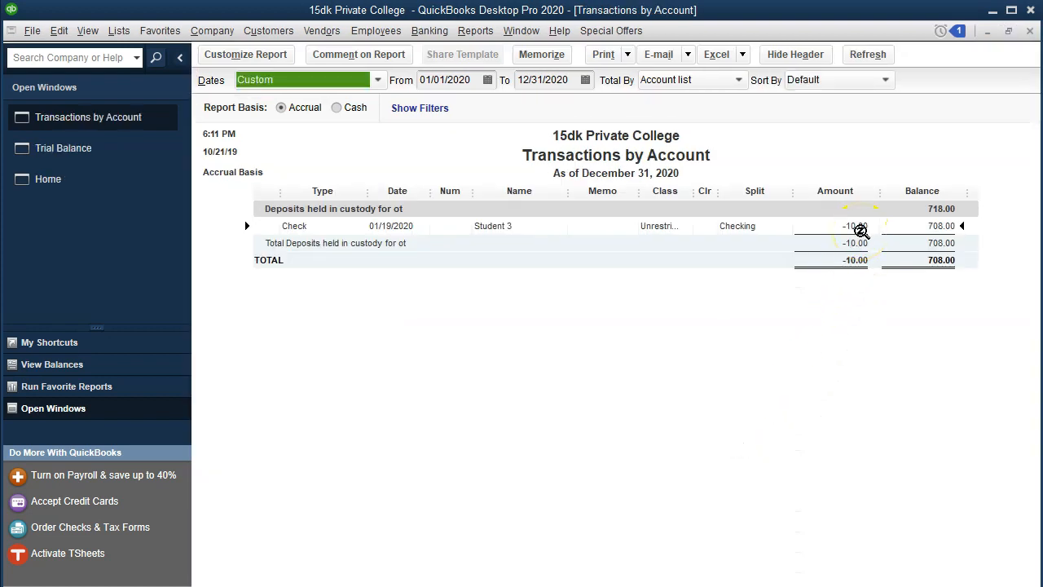
click(1029, 32)
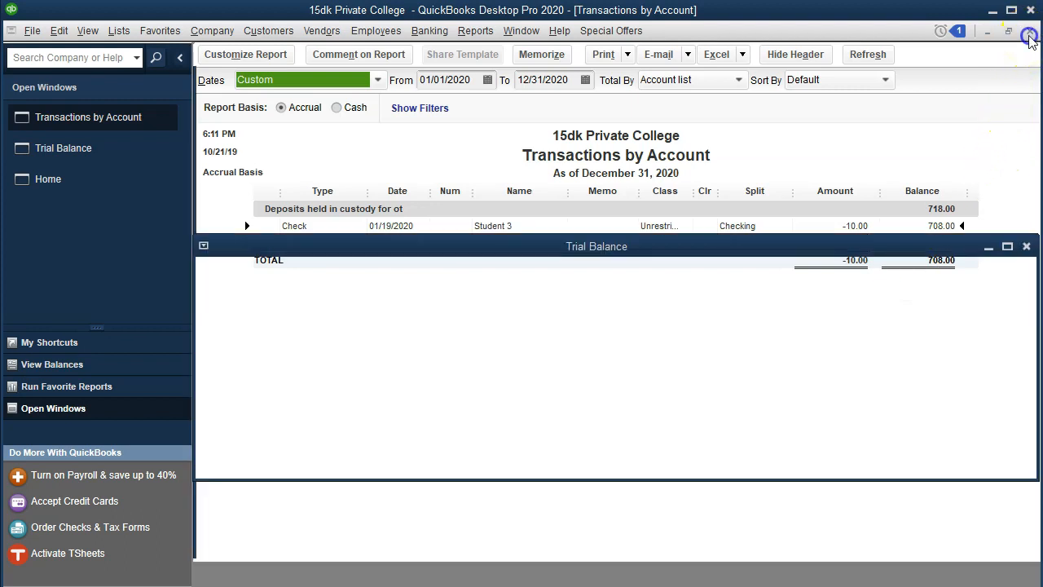
Step: Run the standard Balance Sheet report with a date range of 01/01/2020 to 12/31/2020
click(475, 30)
mouse_move(504, 160)
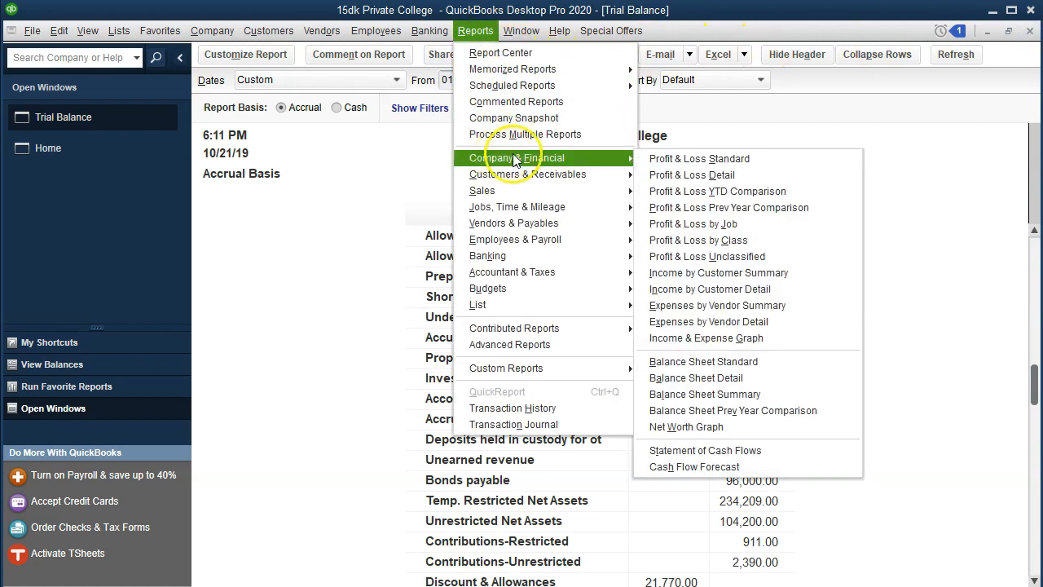
click(780, 364)
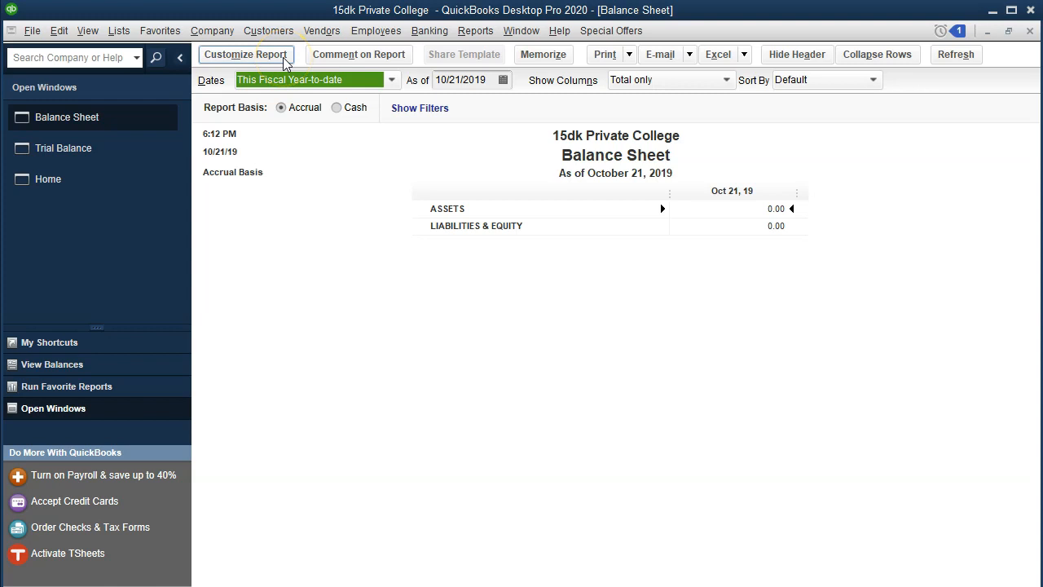
click(284, 59)
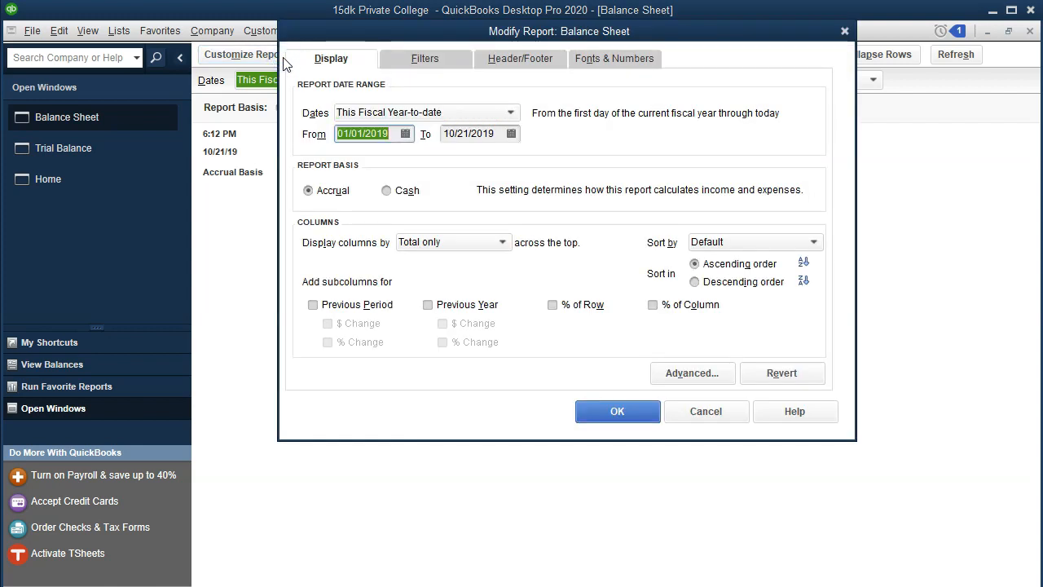
text(012)
key(BackSpace)
text(01/20)
key(Tab)
text(123120)
key(Tab)
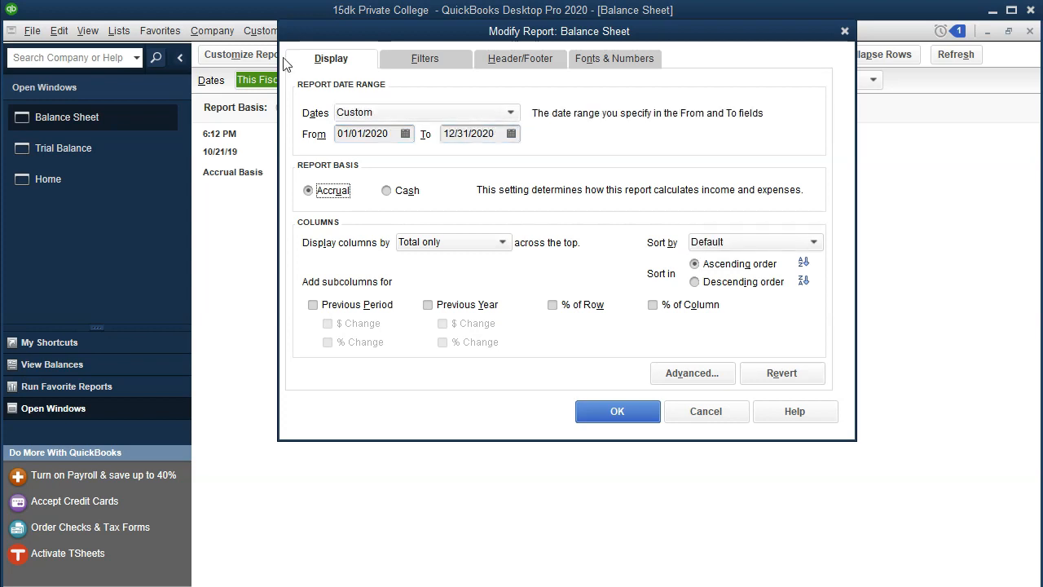
click(588, 407)
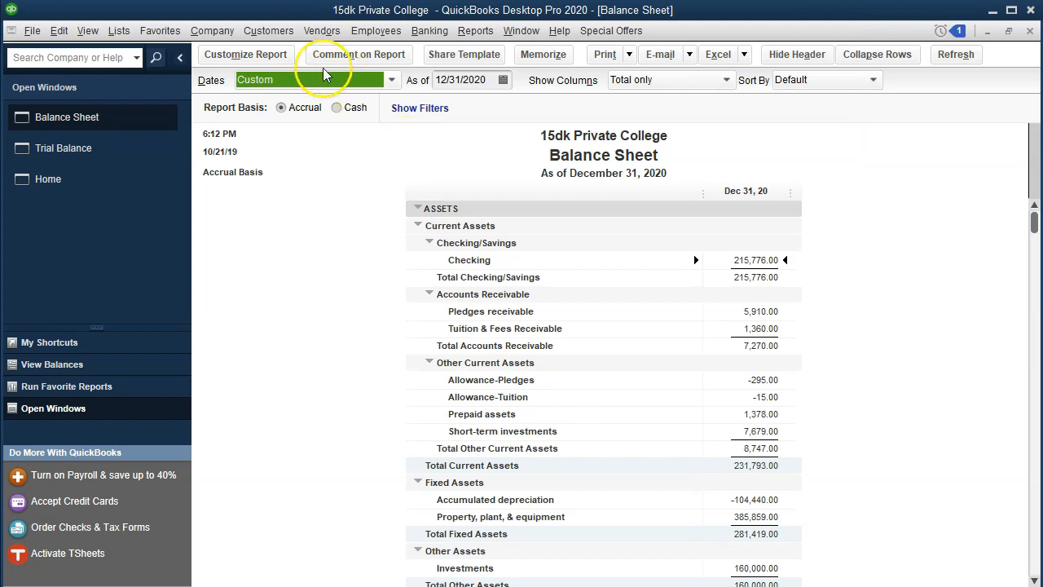
Step: Customize the balance sheet report's font size to 11 for all related fonts
click(255, 53)
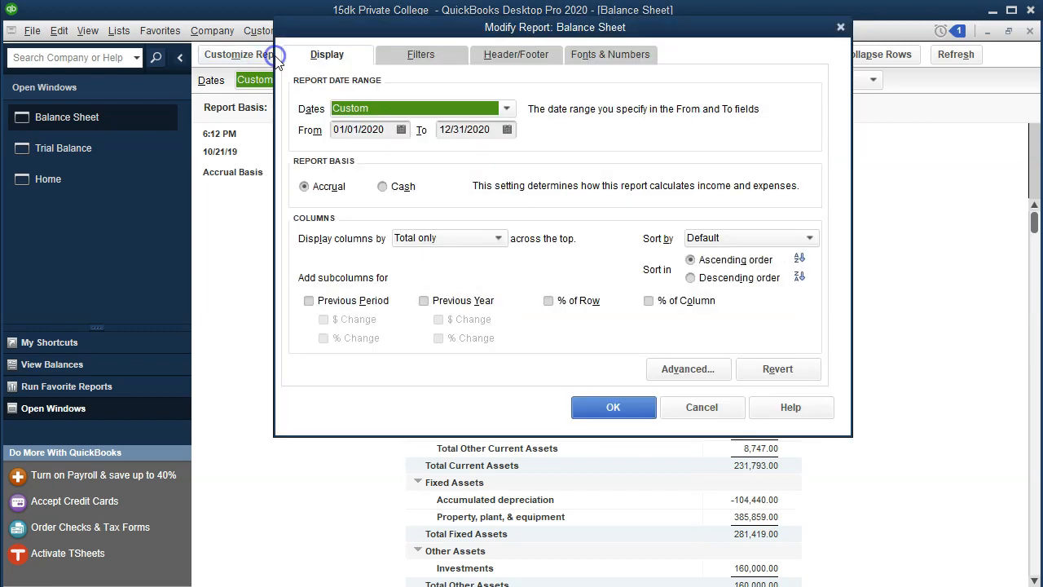
click(566, 55)
click(553, 269)
click(520, 205)
click(585, 151)
click(448, 124)
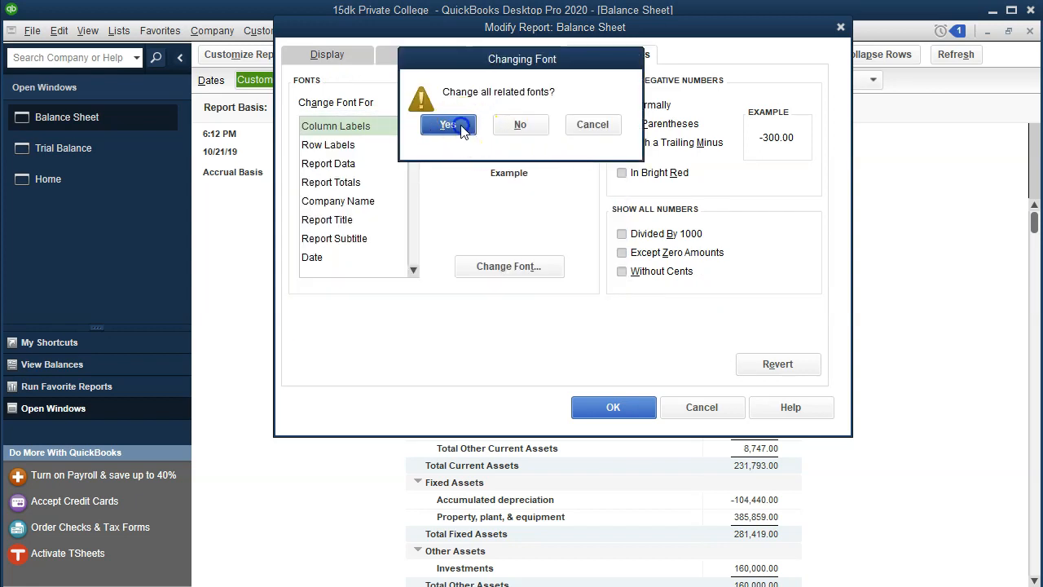
click(615, 408)
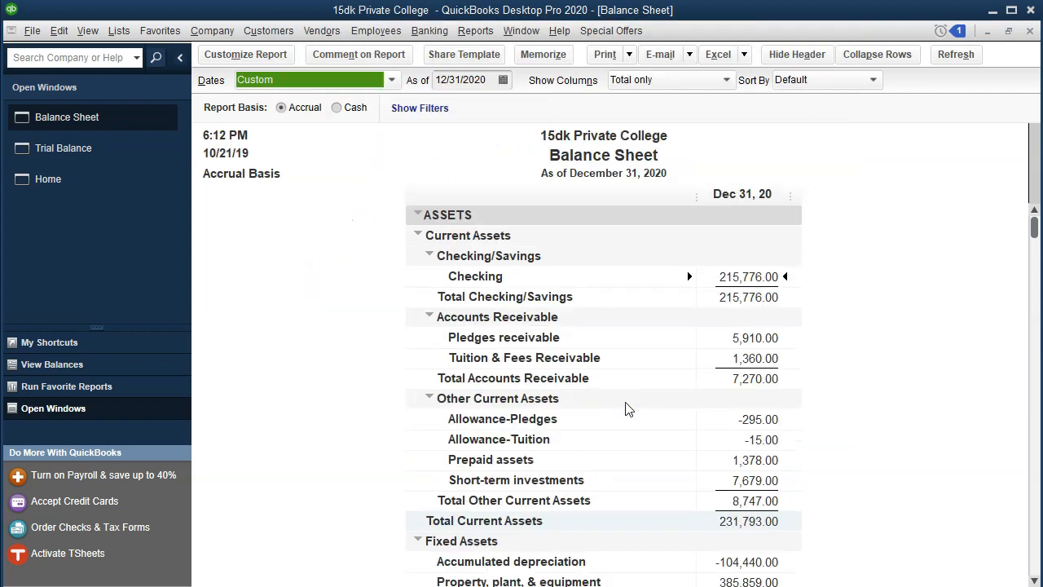
Step: Review the transaction details behind the balance sheet's Checking amount, then close the detail report
click(741, 282)
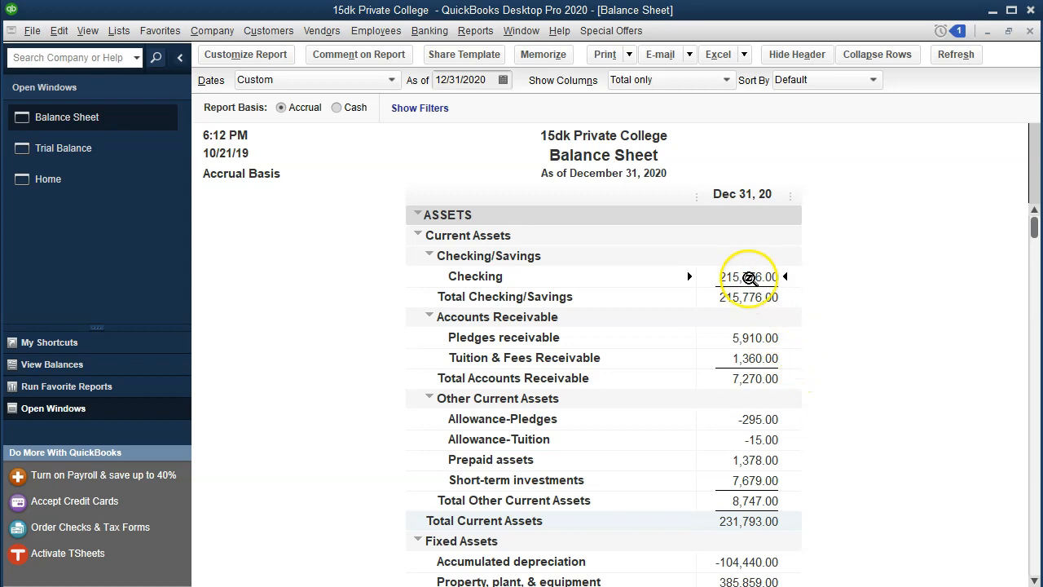
double_click(748, 277)
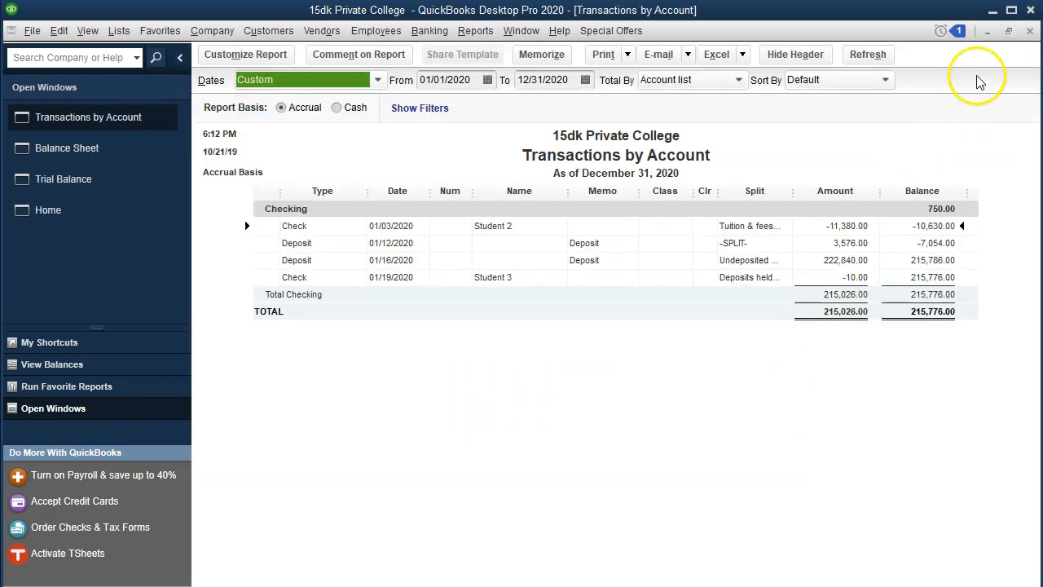
click(1030, 30)
Step: Review the transactions behind the Deposits held in custody liability on the balance sheet and close the detail report
scroll(916, 350, down, 4)
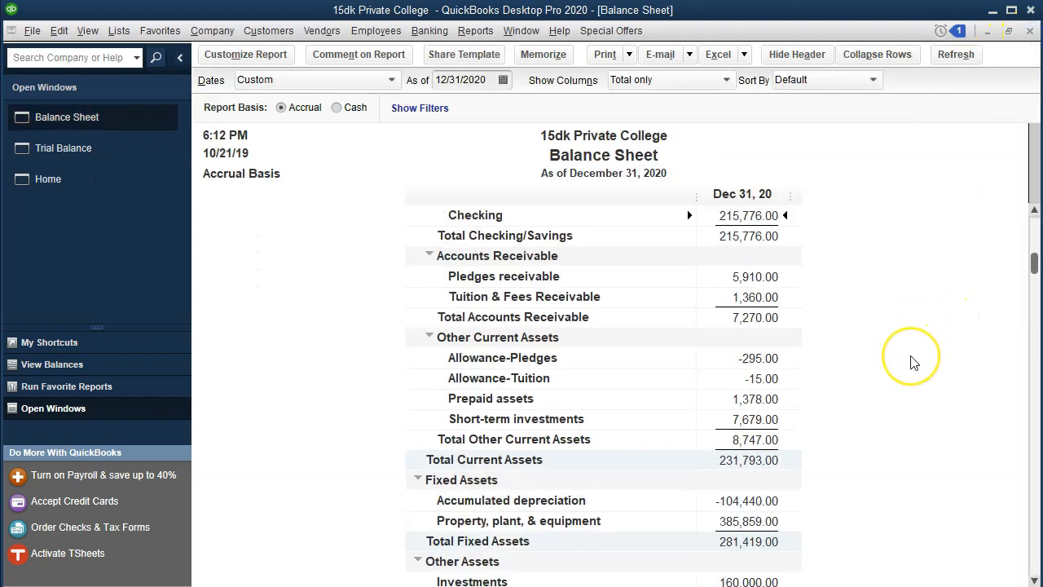
scroll(914, 362, down, 4)
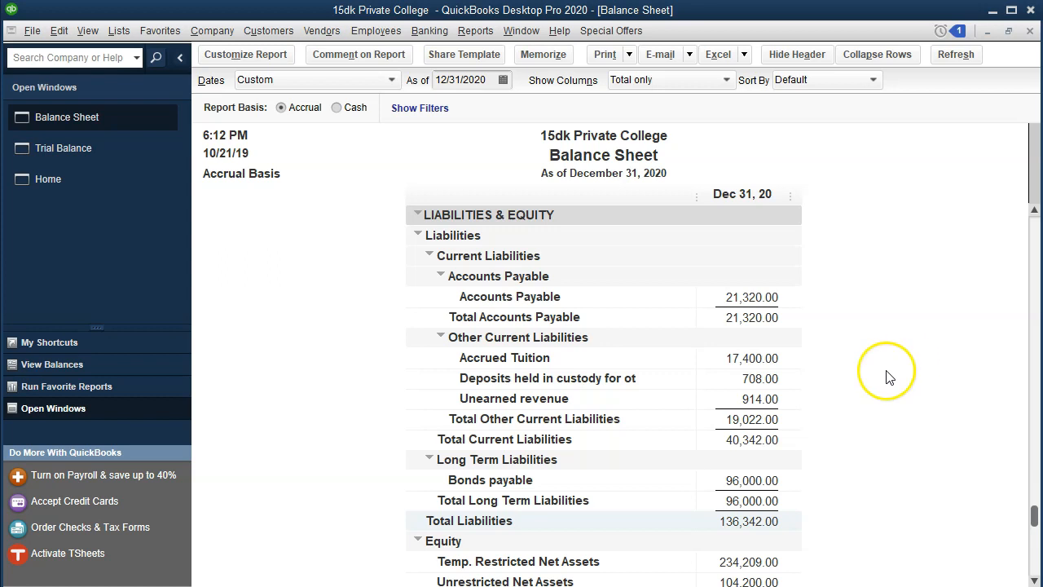
click(762, 378)
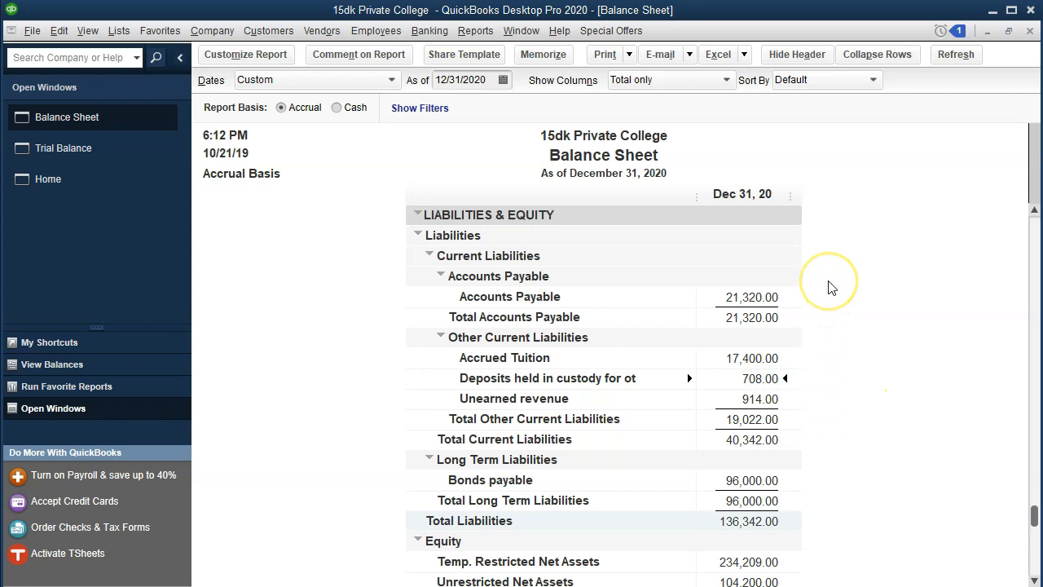
double_click(769, 381)
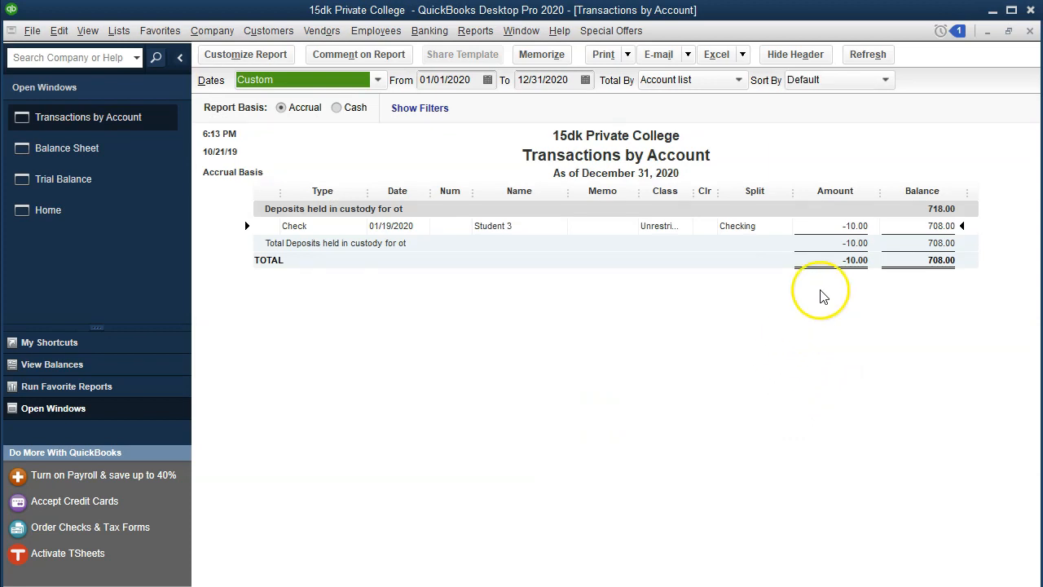
click(1031, 32)
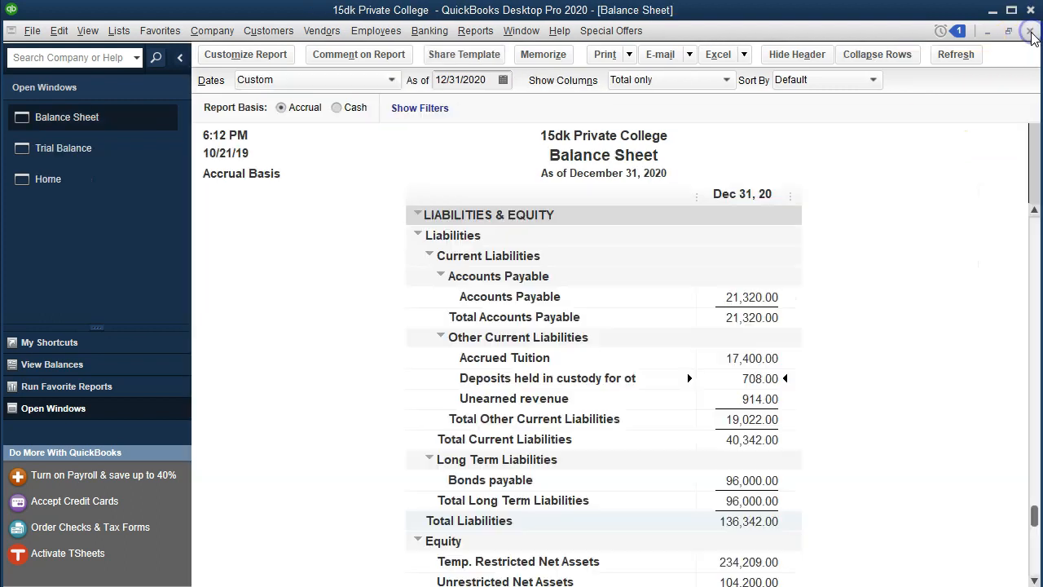